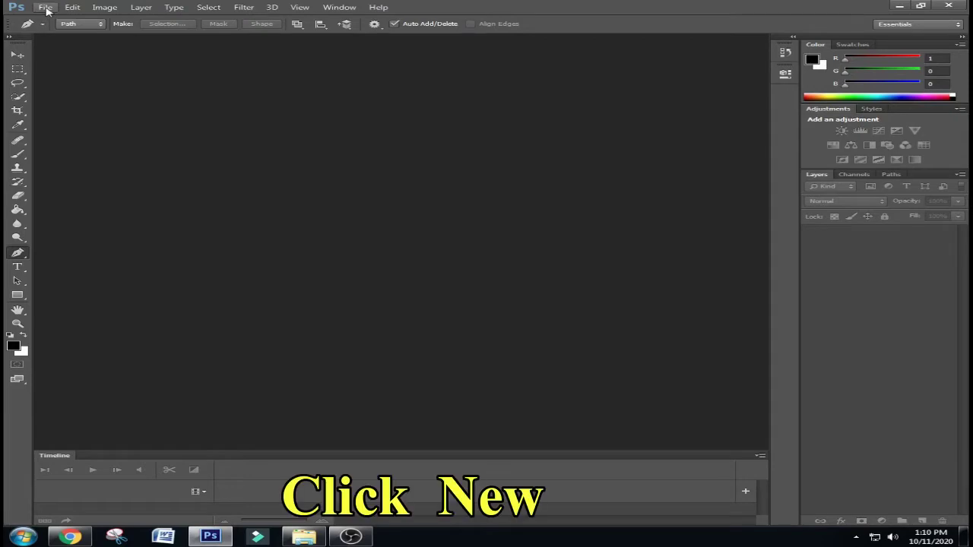
# Create a new white document 2 × 2 inches at 300 pixels/inch.
pyautogui.click(46, 10)
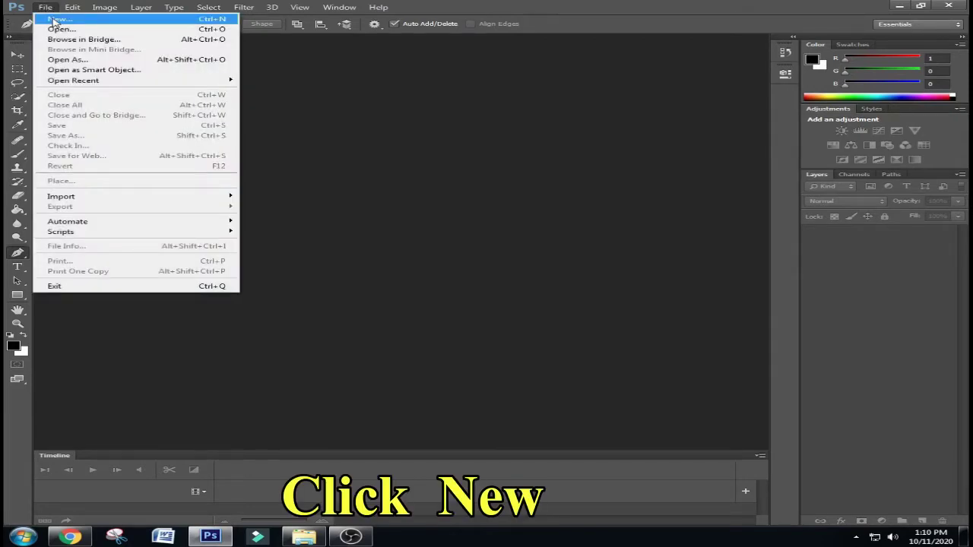
pyautogui.click(54, 20)
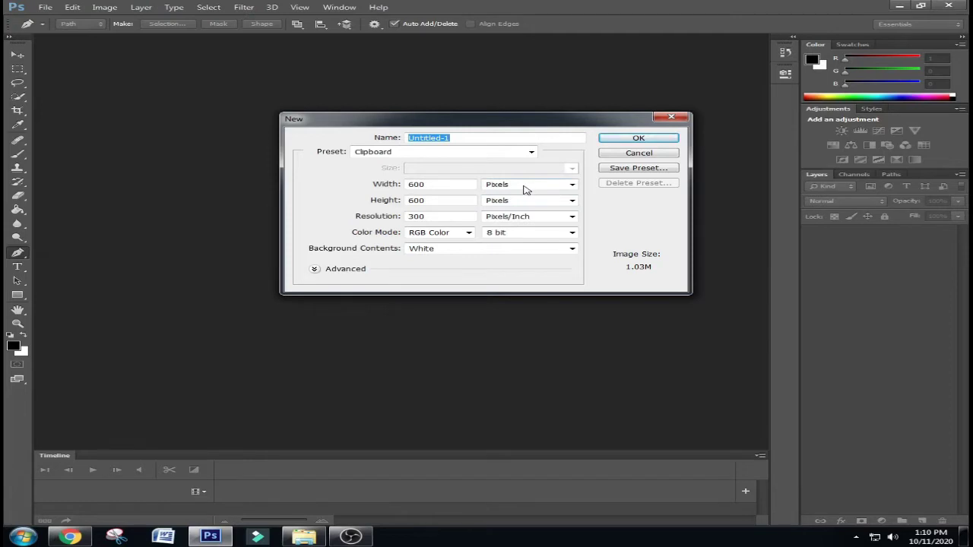
pyautogui.click(521, 187)
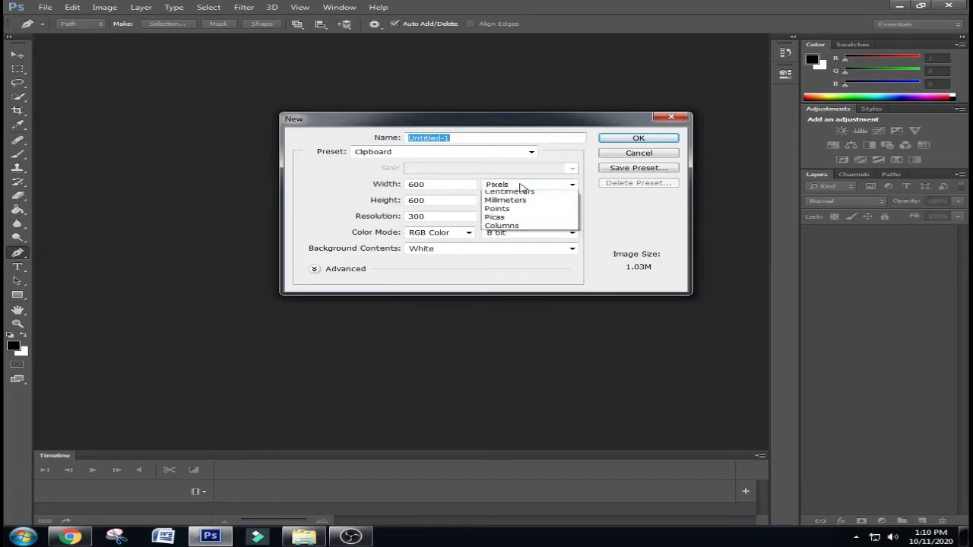
pyautogui.click(507, 205)
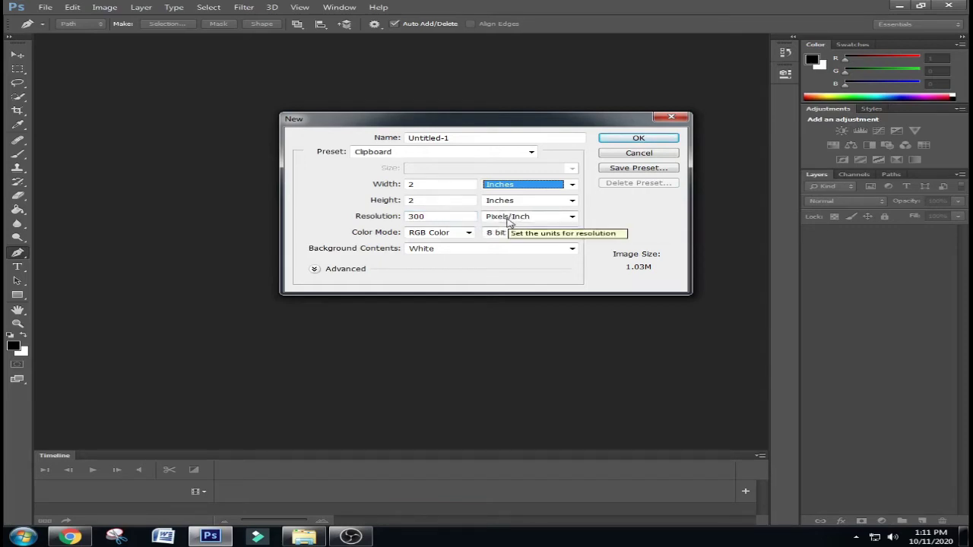
pyautogui.click(508, 219)
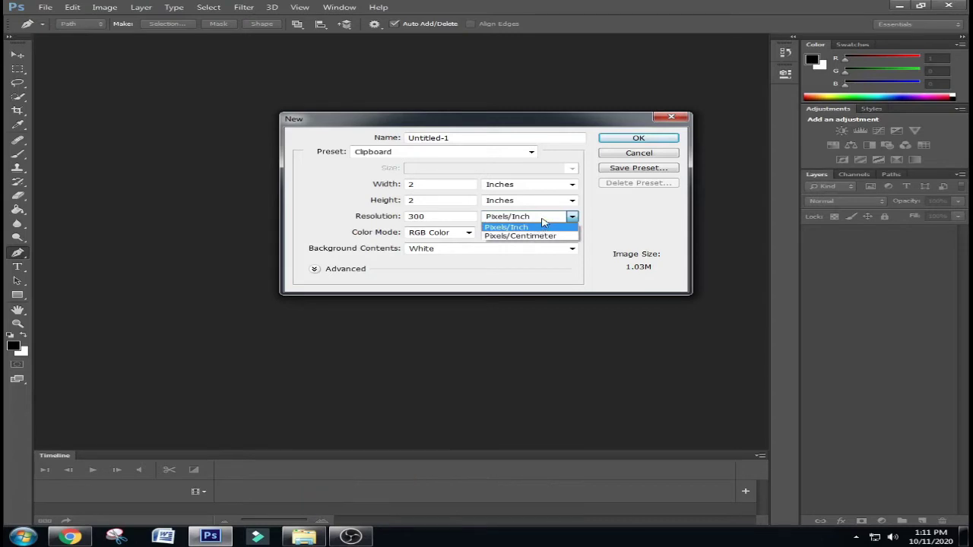
pyautogui.click(532, 226)
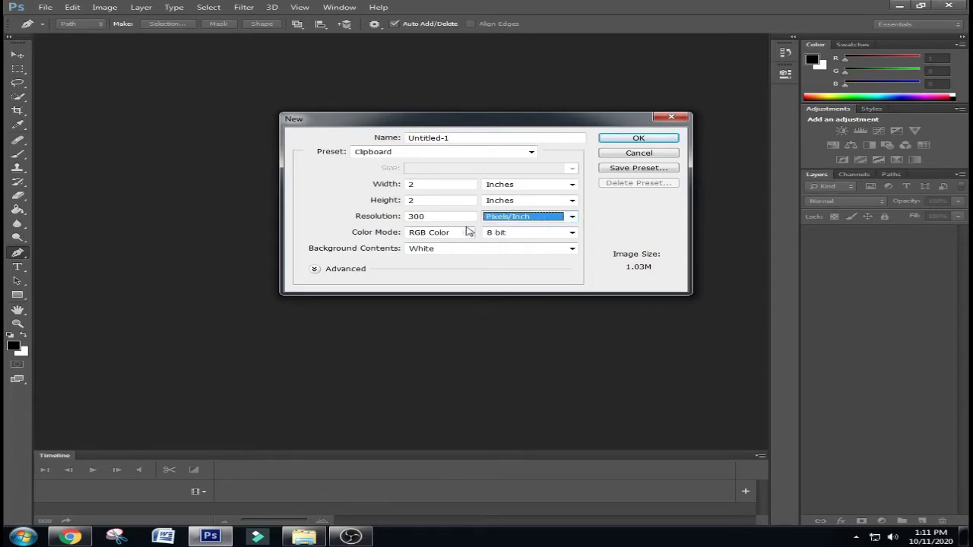
pyautogui.click(621, 141)
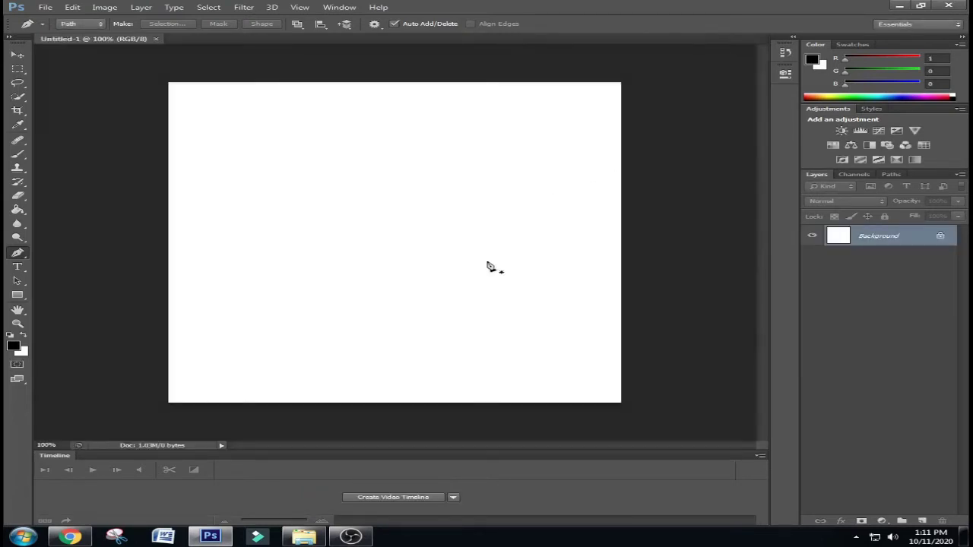
# Open the portrait JPEG from the Desktop using File > Open As.
pyautogui.click(45, 7)
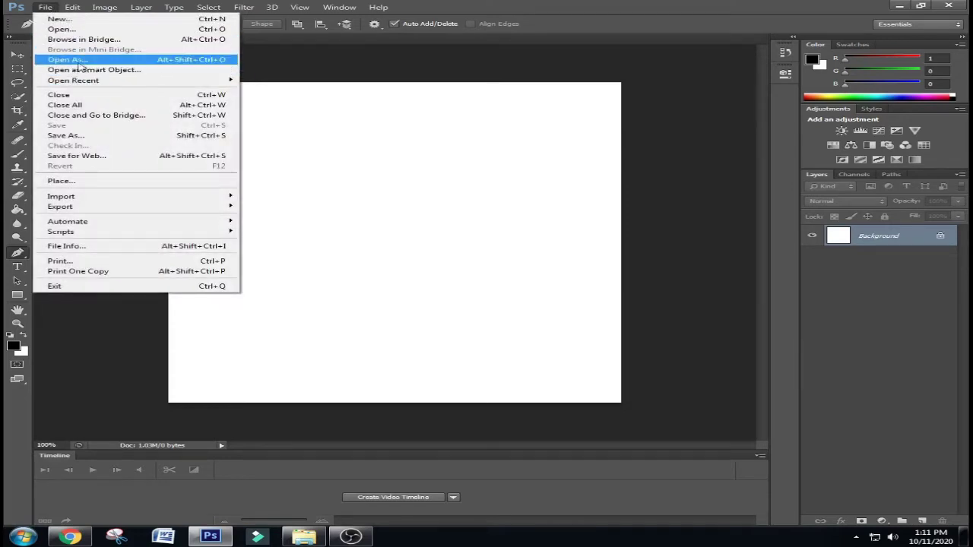
pyautogui.click(61, 29)
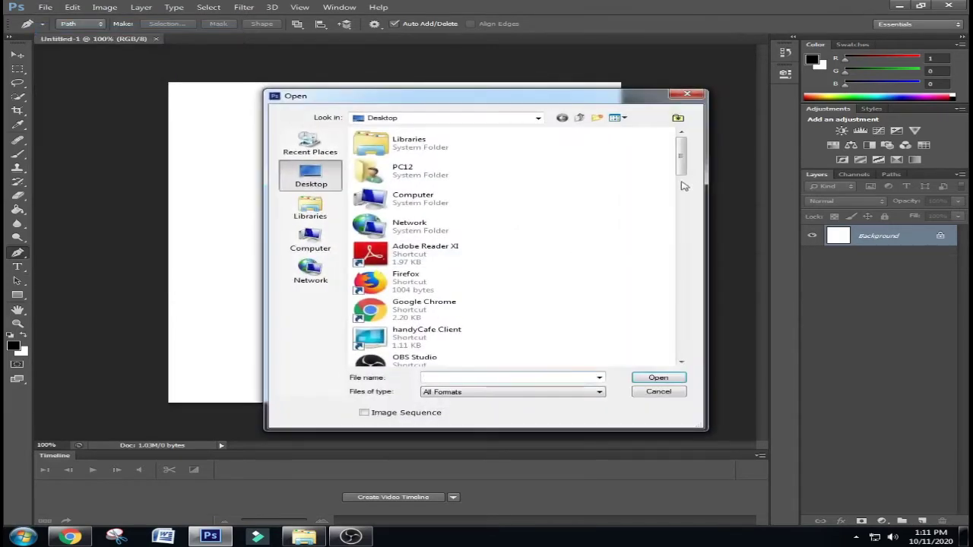
pyautogui.moveTo(681, 152); pyautogui.dragTo(711, 262)
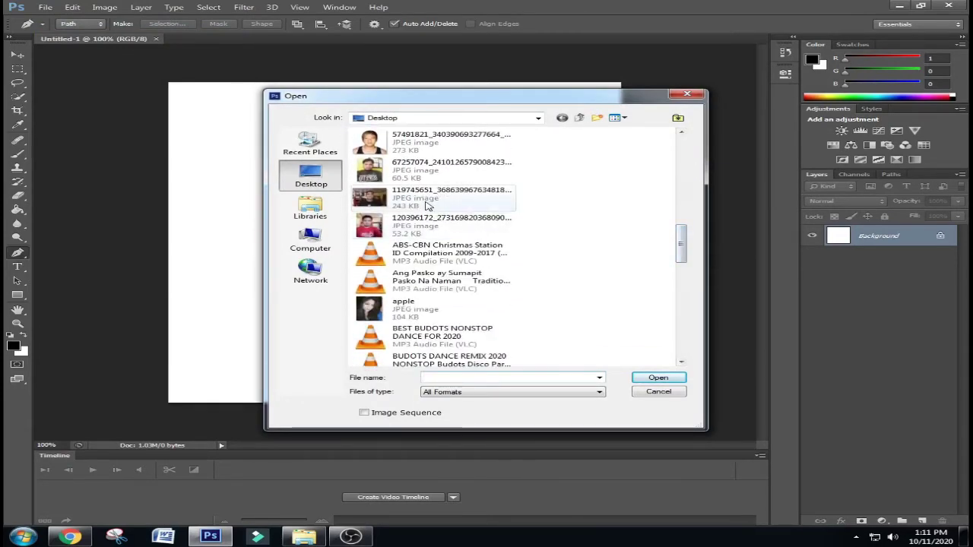
pyautogui.click(427, 202)
pyautogui.click(655, 377)
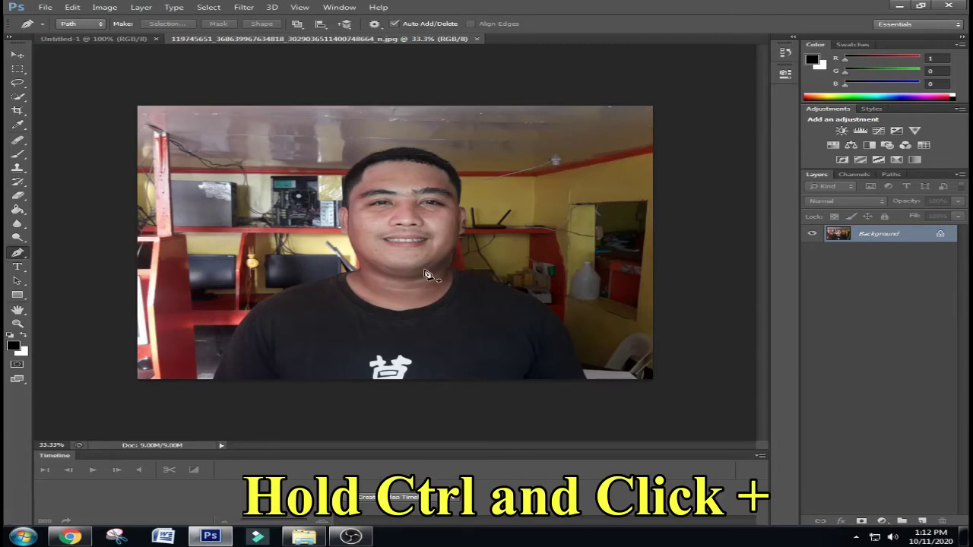
# Zoom the portrait in, out, and back in to 50% with Ctrl+plus/minus.
pyautogui.press('ctrl')
pyautogui.hotkey('ctrl', '+')
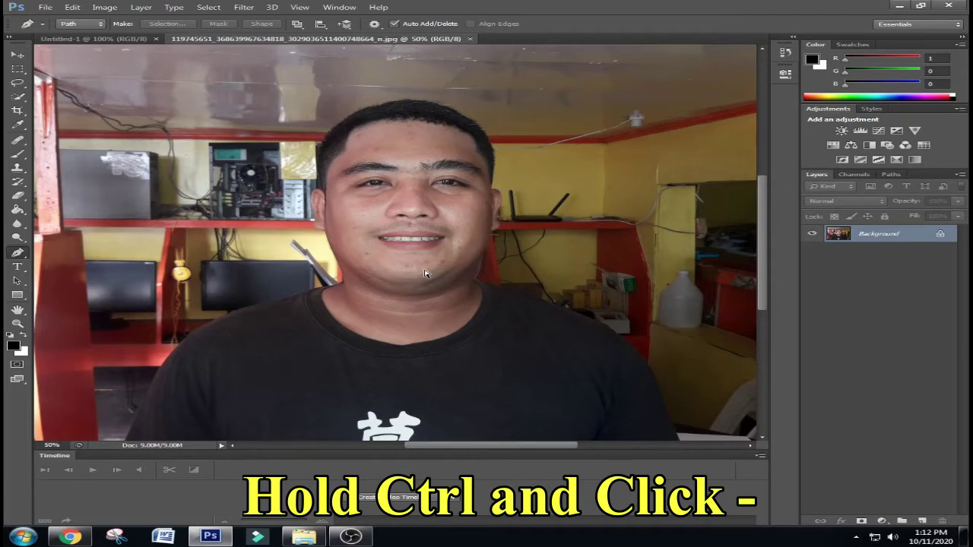
pyautogui.hotkey('ctrl', '-')
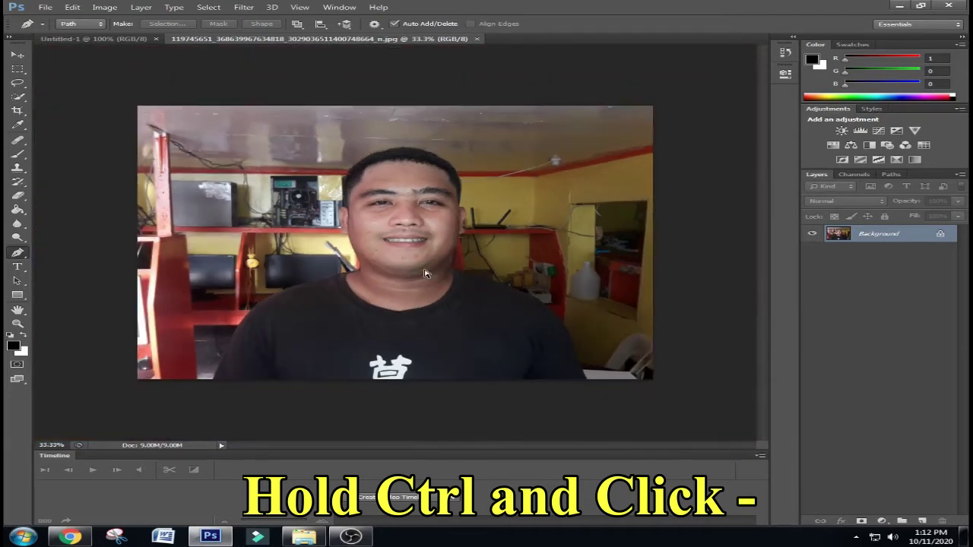
pyautogui.hotkey('ctrl', '+')
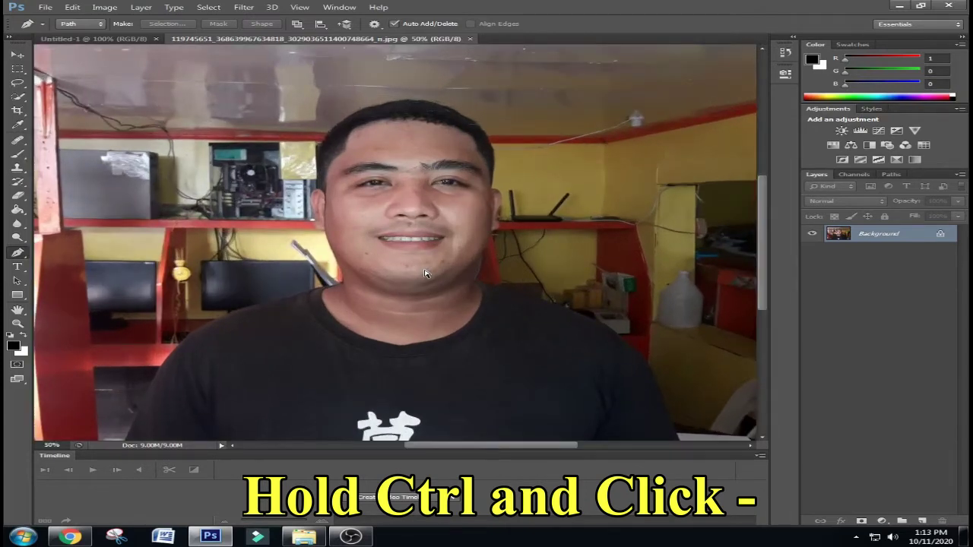
# With the standard Pen Tool, place curved anchors from the left shoulder's bottom up to the collar.
pyautogui.click(19, 257)
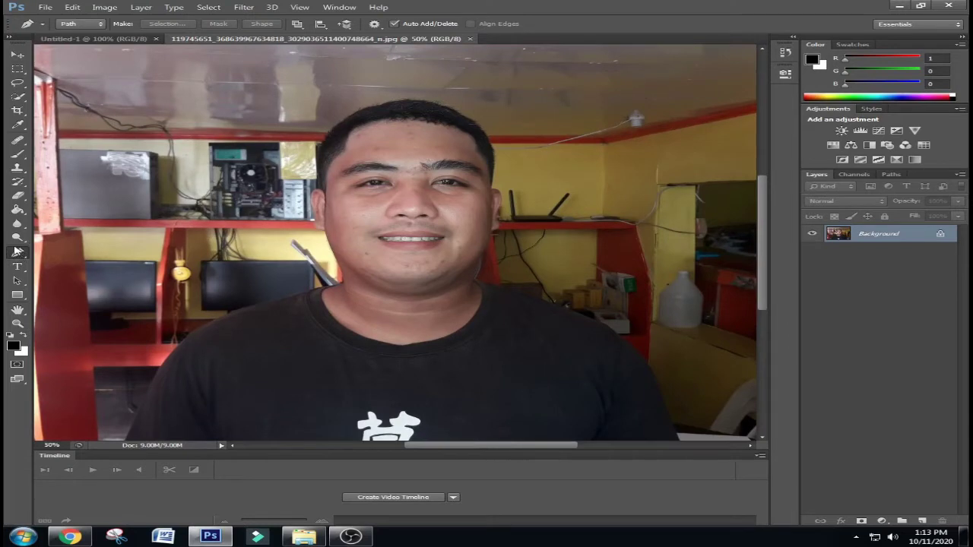
pyautogui.rightClick(25, 254)
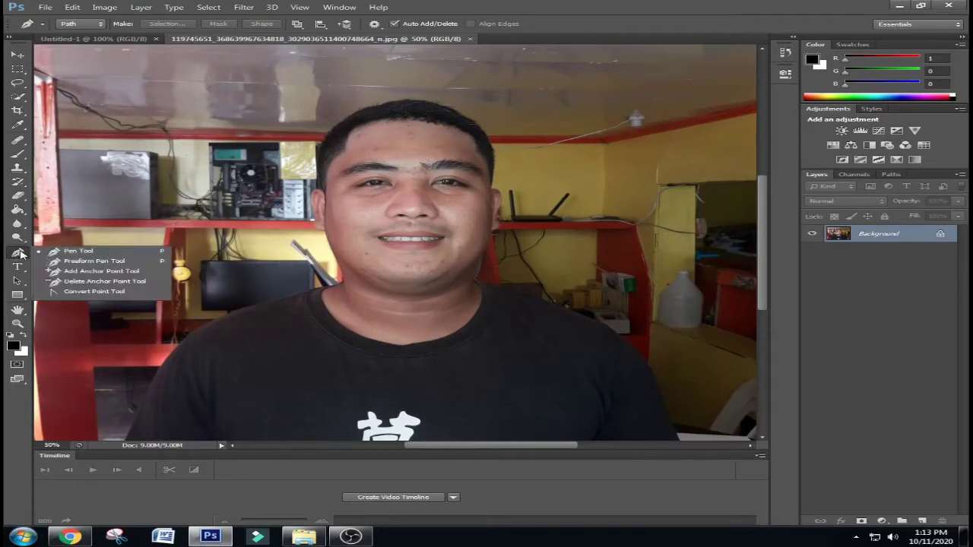
pyautogui.click(83, 256)
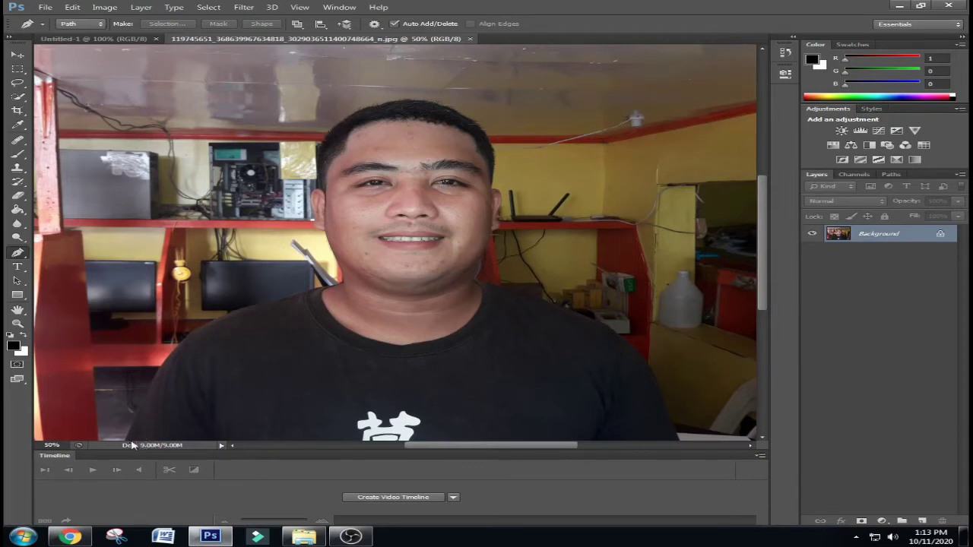
pyautogui.scroll(-1, 196, 431)
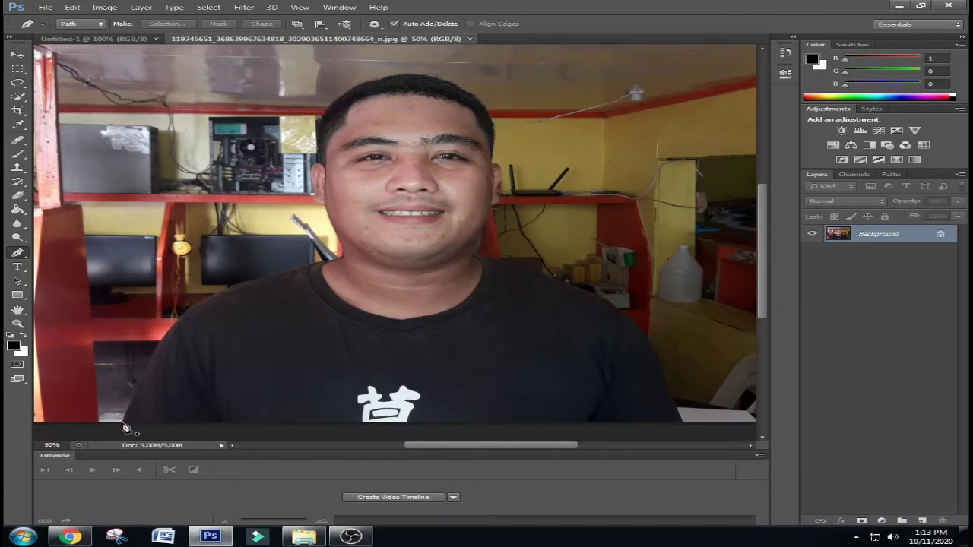
pyautogui.click(125, 423)
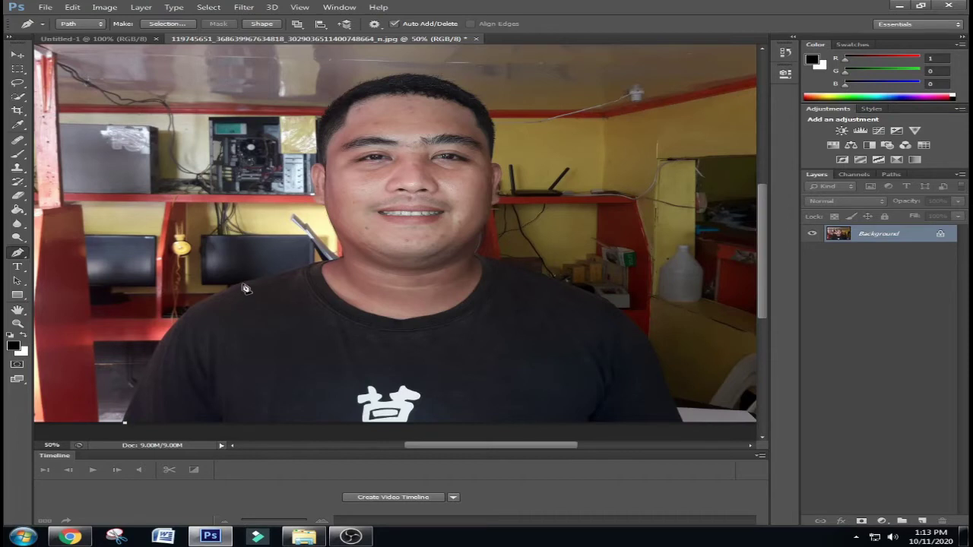
pyautogui.click(242, 285)
pyautogui.click(190, 350)
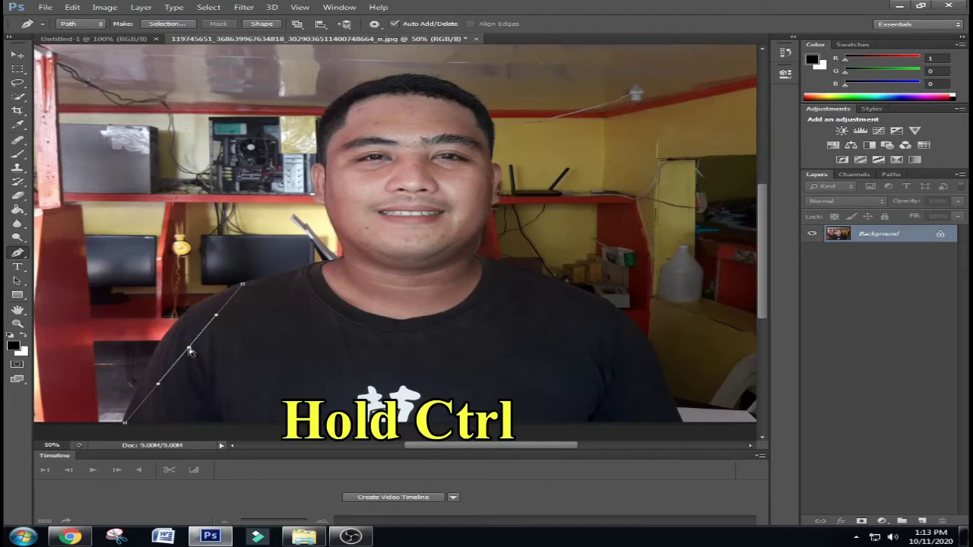
pyautogui.moveTo(189, 349); pyautogui.dragTo(171, 333)
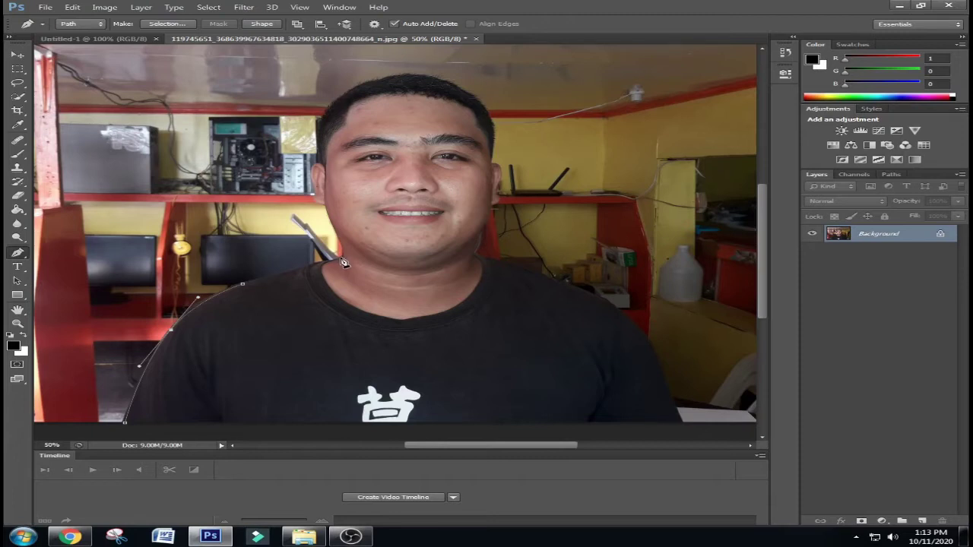
pyautogui.moveTo(343, 262); pyautogui.dragTo(352, 267)
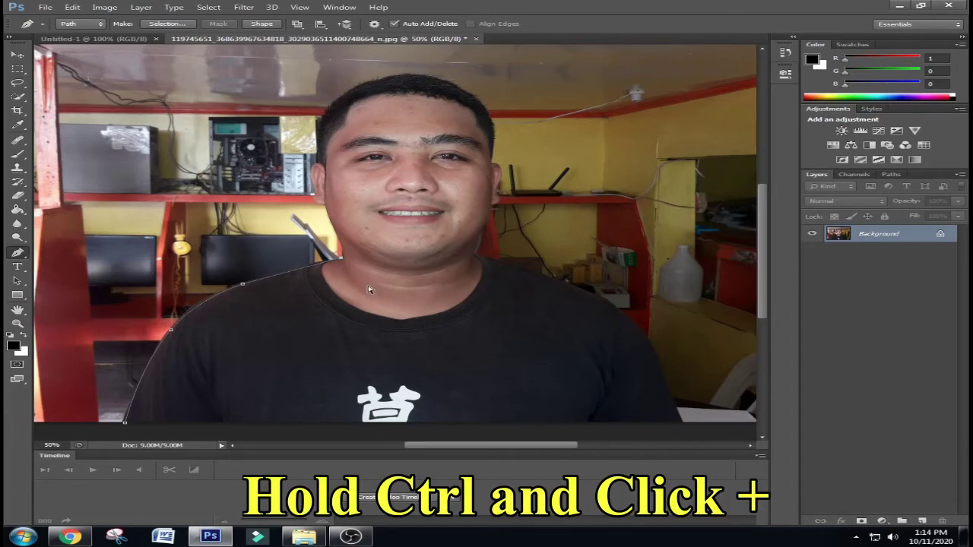
pyautogui.hotkey('ctrl', '+')
pyautogui.hotkey('ctrl', '+')
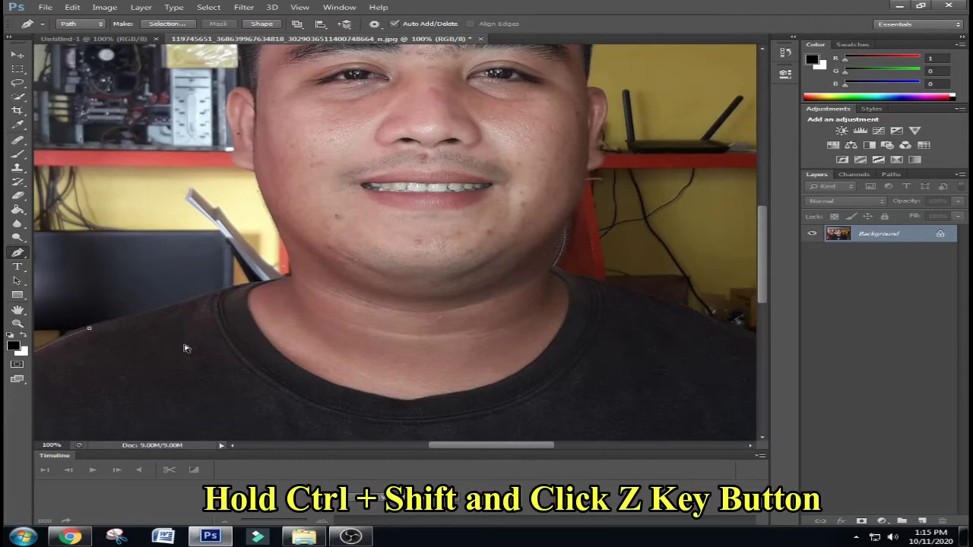
# Restore the collar segment and add an anchor on the shoulder-to-collar edge.
pyautogui.hotkey('ctrl', 'shift', 'z')
pyautogui.click(203, 304)
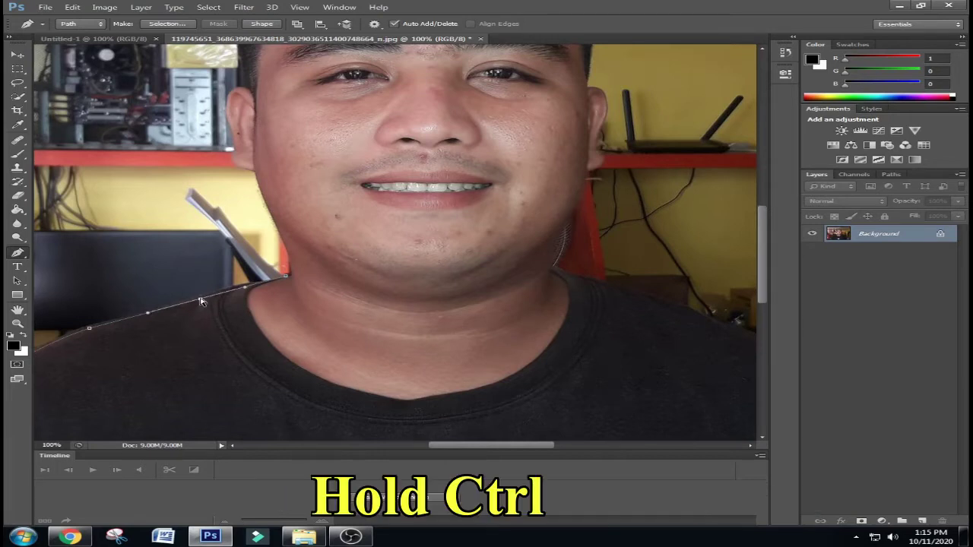
pyautogui.moveTo(201, 302); pyautogui.dragTo(201, 297)
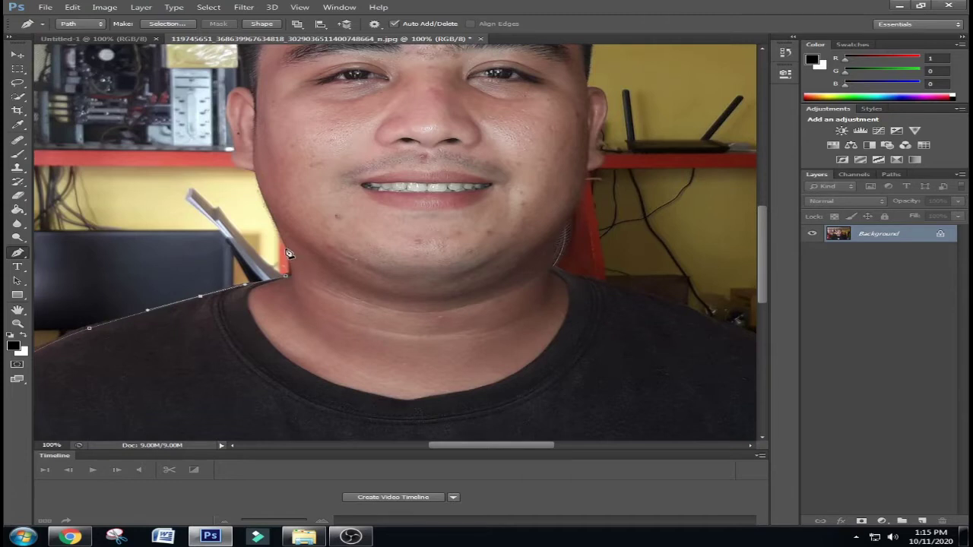
pyautogui.keyDown('ctrl'); pyautogui.click(287, 270); pyautogui.keyUp('ctrl')
# Continue the path up the jaw and ear and over the top of the head.
pyautogui.scroll(3, 312, 292)
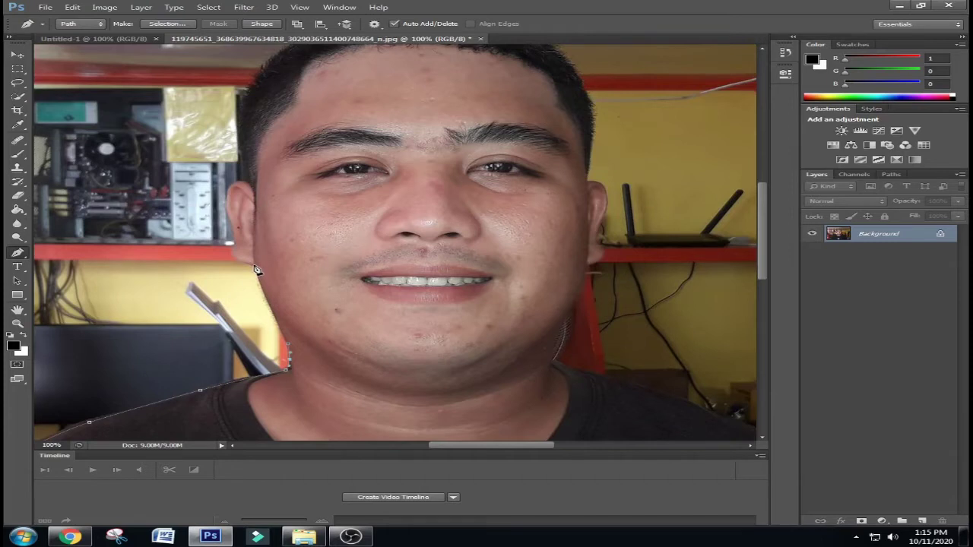
pyautogui.moveTo(255, 266); pyautogui.dragTo(272, 300)
pyautogui.scroll(1, 259, 288)
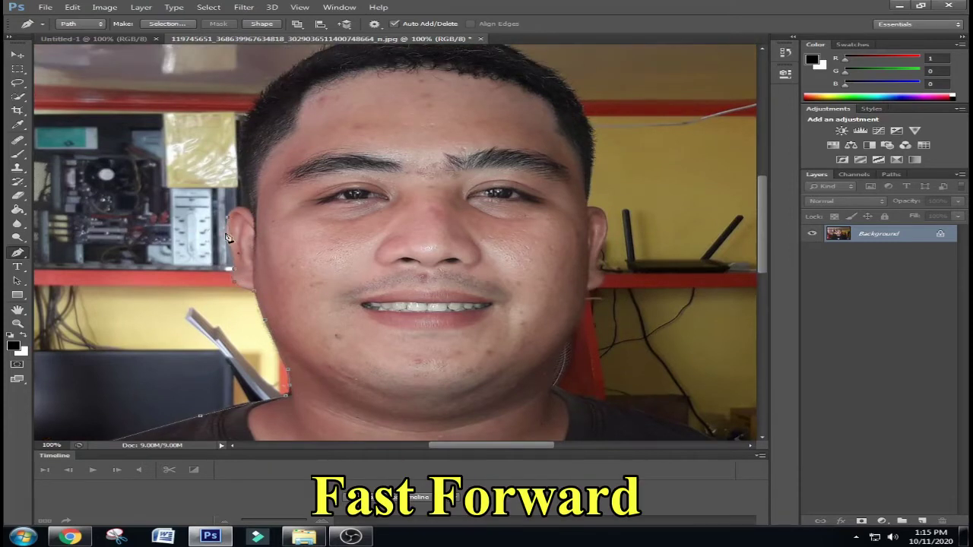
pyautogui.scroll(2, 234, 303)
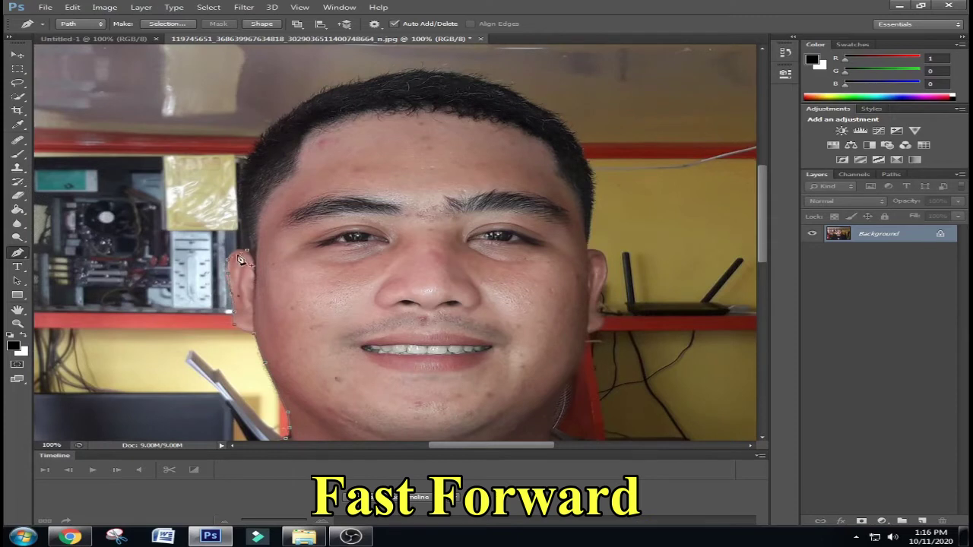
pyautogui.scroll(3, 282, 259)
pyautogui.moveTo(245, 234)
pyautogui.mouseDown()
pyautogui.moveTo(262, 205)
pyautogui.moveTo(304, 178)
pyautogui.moveTo(361, 182)
pyautogui.mouseUp()
pyautogui.scroll(1, 259, 213)
pyautogui.moveTo(423, 173); pyautogui.dragTo(462, 180)
# Curve the outline down the other side of the head and neck.
pyautogui.moveTo(591, 351); pyautogui.dragTo(592, 359)
pyautogui.scroll(1, 589, 384)
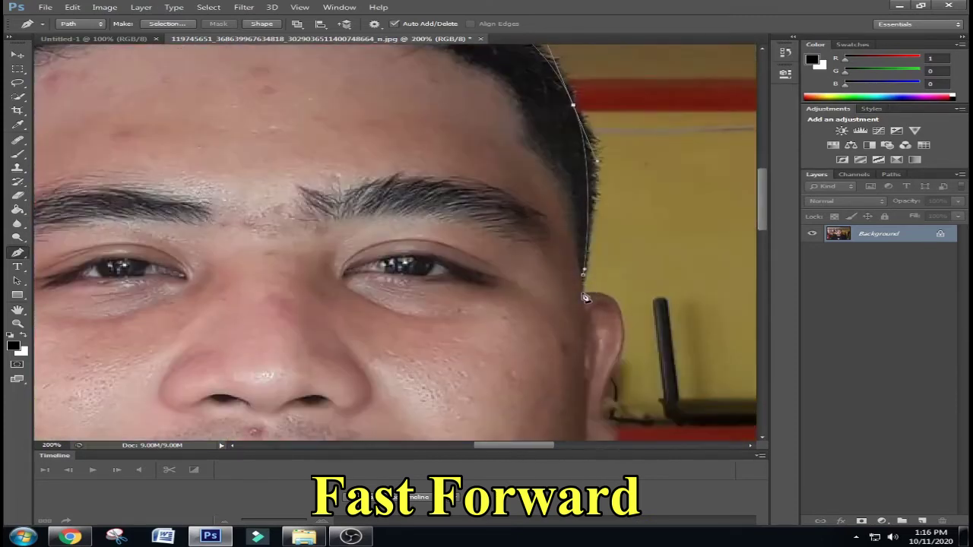
pyautogui.scroll(-1, 617, 308)
pyautogui.scroll(-1, 612, 338)
pyautogui.moveTo(603, 346); pyautogui.dragTo(613, 361)
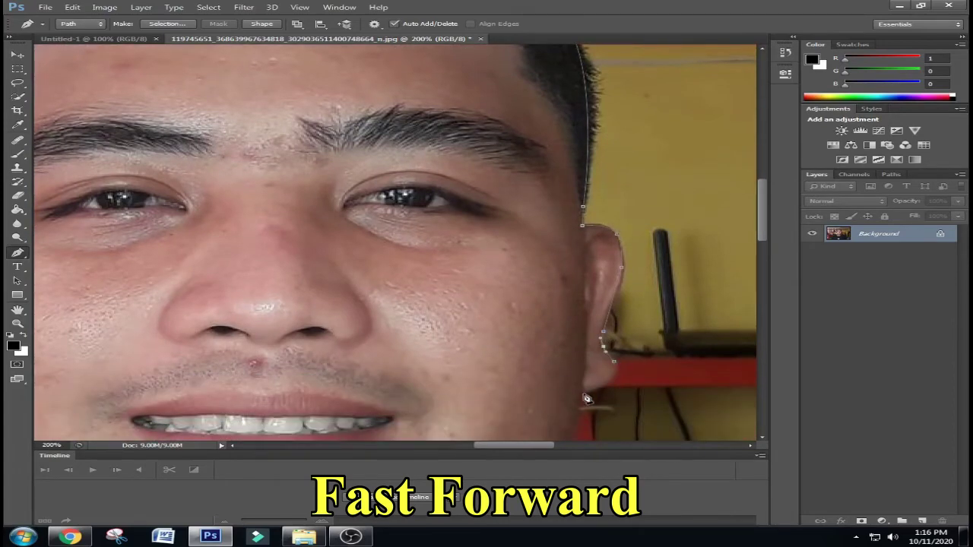
pyautogui.moveTo(583, 394); pyautogui.dragTo(612, 384)
pyautogui.scroll(-2, 611, 384)
pyautogui.moveTo(564, 276); pyautogui.dragTo(548, 304)
pyautogui.scroll(-1, 549, 304)
pyautogui.moveTo(528, 258); pyautogui.dragTo(518, 288)
pyautogui.moveTo(511, 329); pyautogui.dragTo(515, 299)
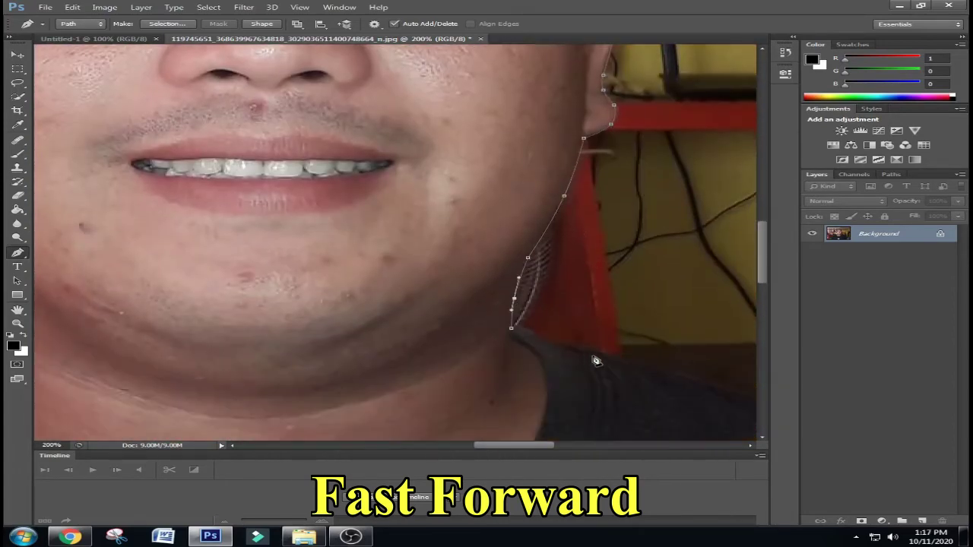
pyautogui.moveTo(593, 356); pyautogui.dragTo(608, 361)
pyautogui.scroll(-1, 521, 305)
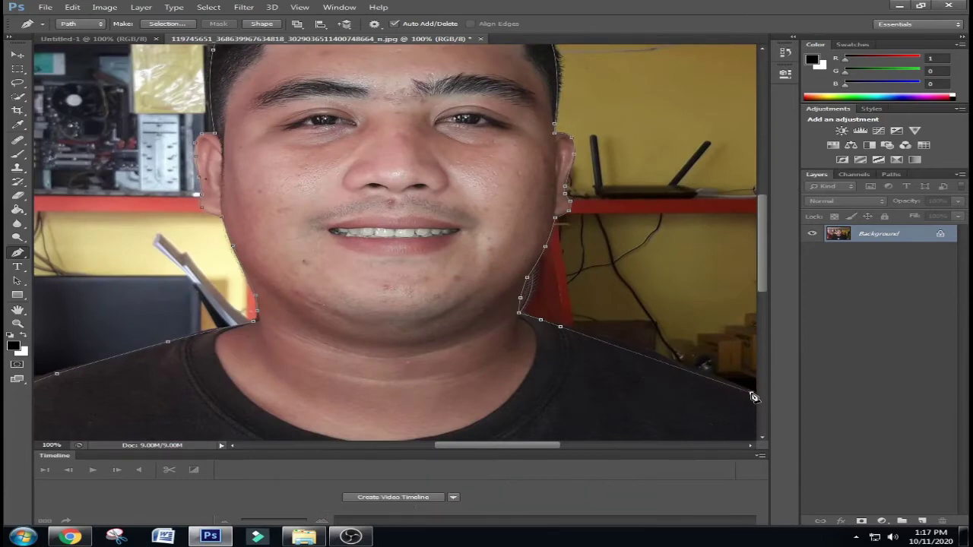
# Trace along the right shoulder and close the path at its starting anchor.
pyautogui.moveTo(751, 392); pyautogui.dragTo(655, 353)
pyautogui.scroll(-2, 655, 352)
pyautogui.hscroll(4, 655, 352)
pyautogui.click(642, 435)
pyautogui.click(571, 345)
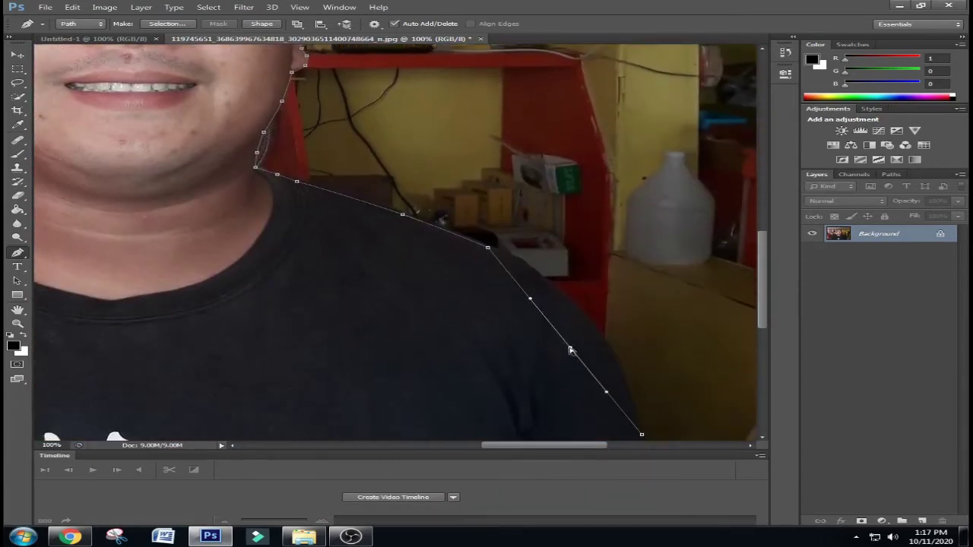
pyautogui.moveTo(572, 345); pyautogui.dragTo(588, 319)
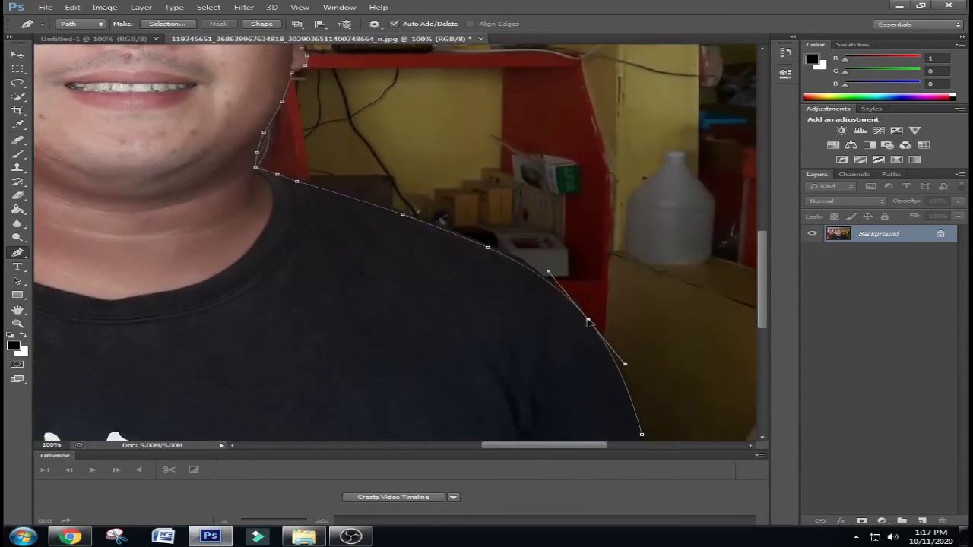
pyautogui.scroll(-1, 581, 299)
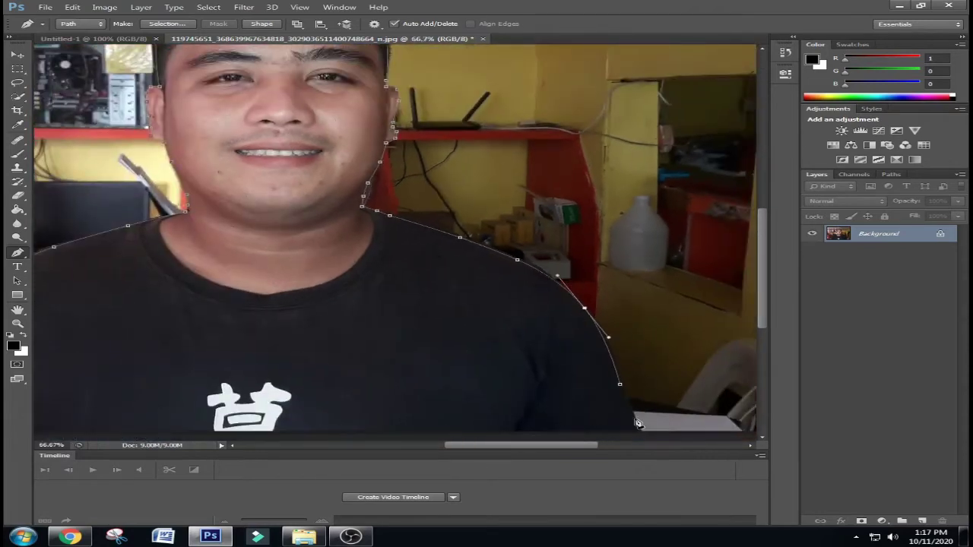
pyautogui.scroll(-1, 614, 430)
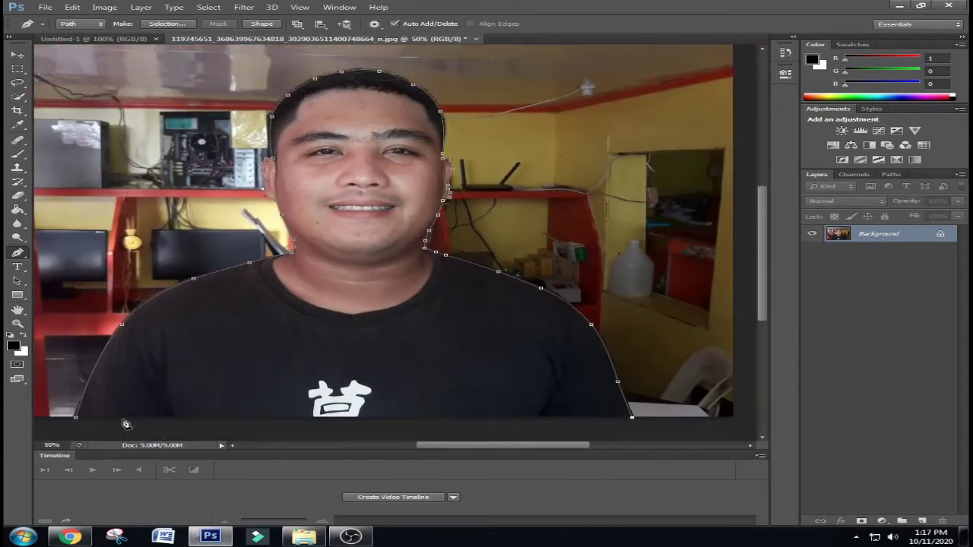
pyautogui.click(77, 420)
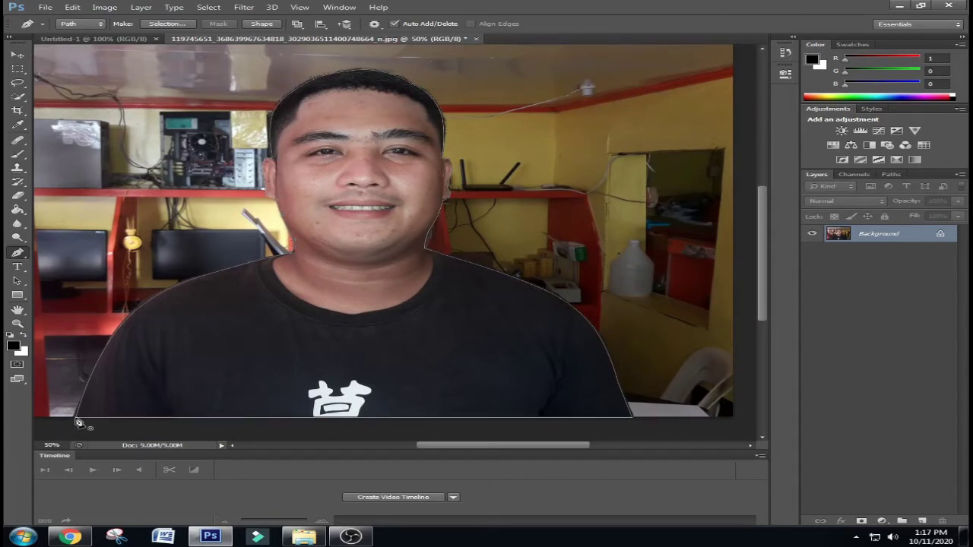
# Convert the closed path into a selection with 0 feather radius.
pyautogui.rightClick(355, 297)
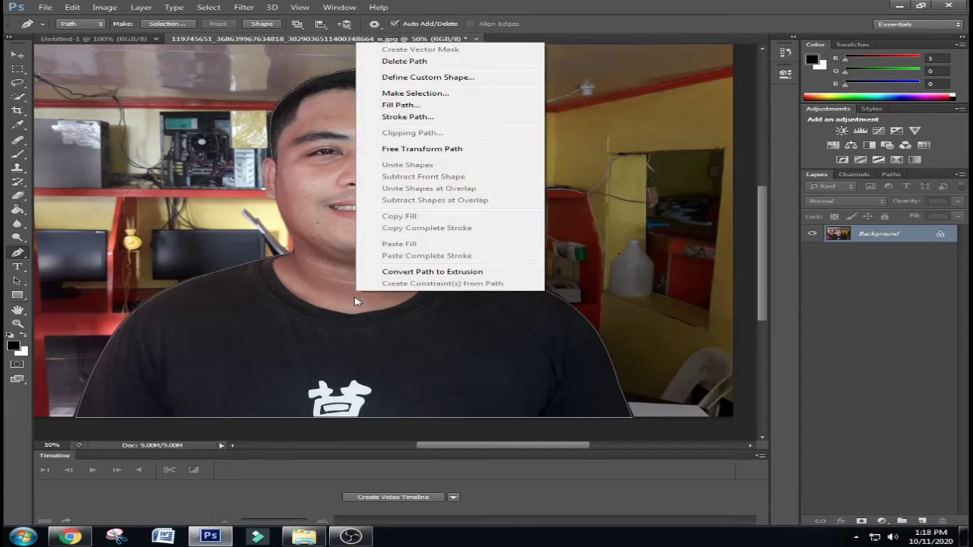
pyautogui.click(425, 94)
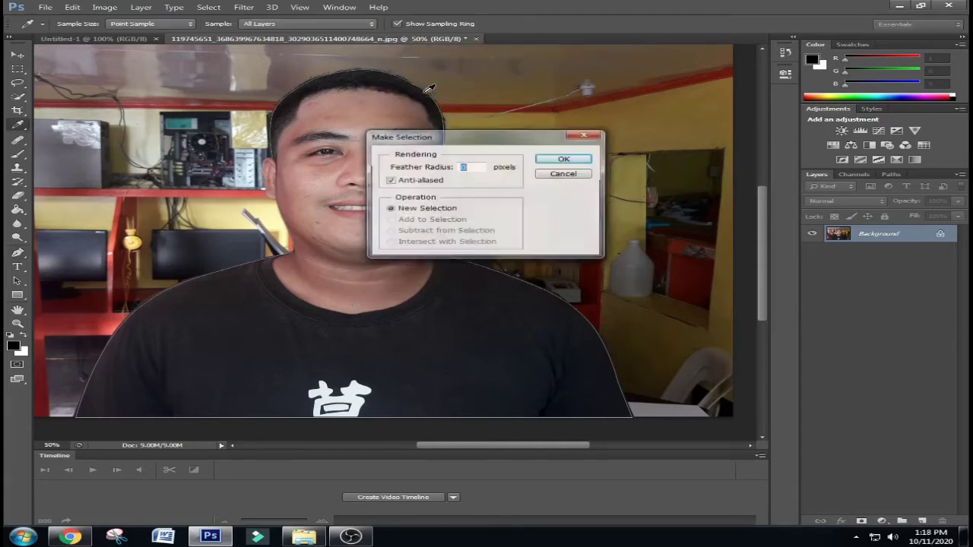
pyautogui.click(563, 159)
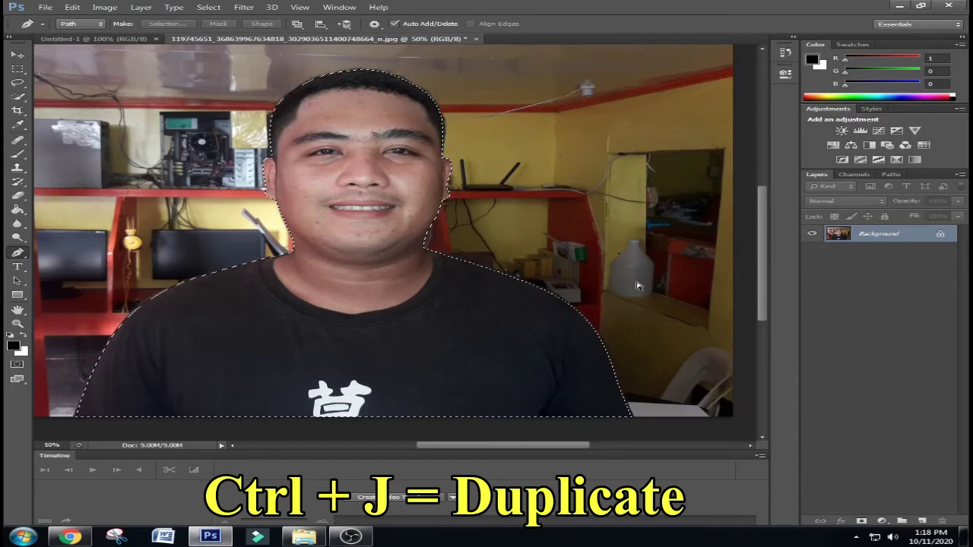
# Copy the selection to a new layer with Ctrl+J, then undo it.
pyautogui.hotkey('ctrl', 'j')
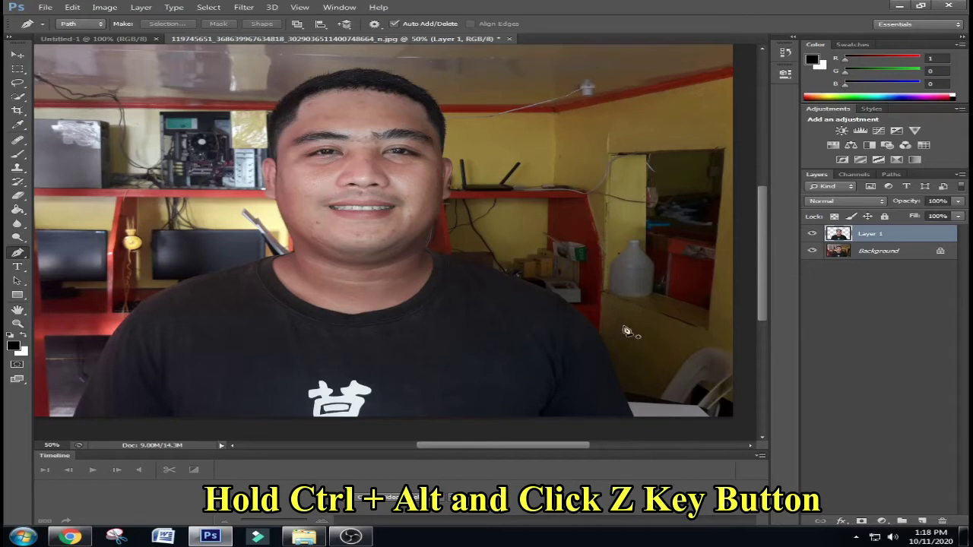
pyautogui.hotkey('ctrl', 'alt', 'z')
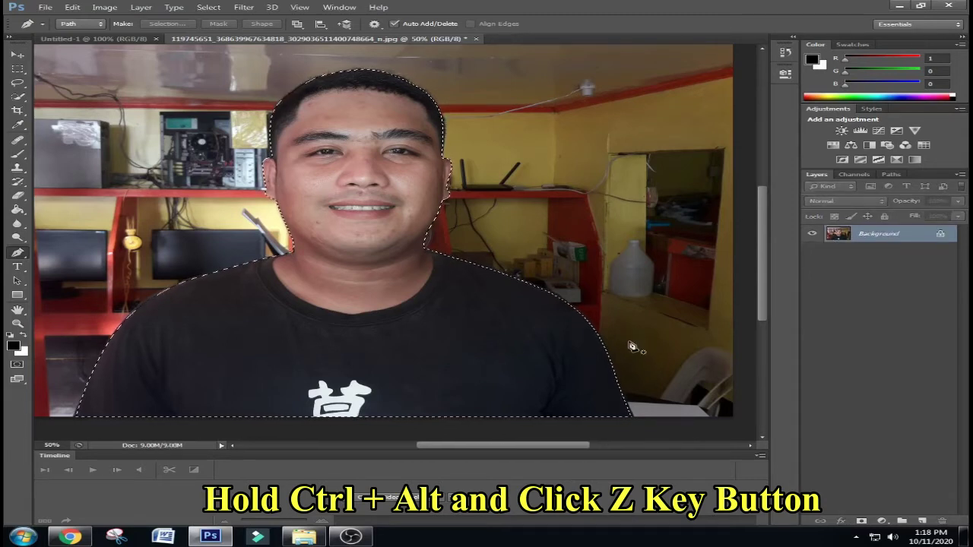
# Remake the selection from the path and copy-paste the man onto a new Layer 1.
pyautogui.hotkey('ctrl', 'alt', 'z')
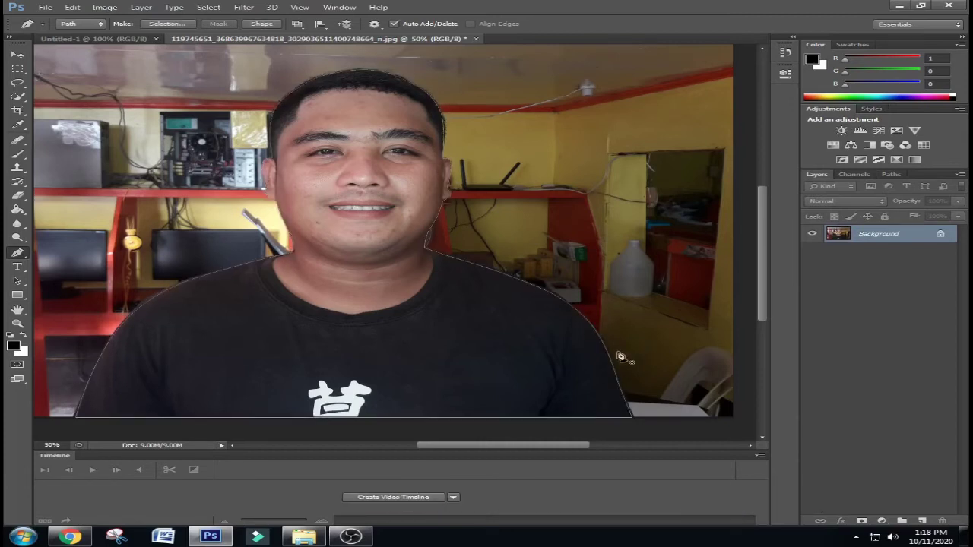
pyautogui.rightClick(361, 272)
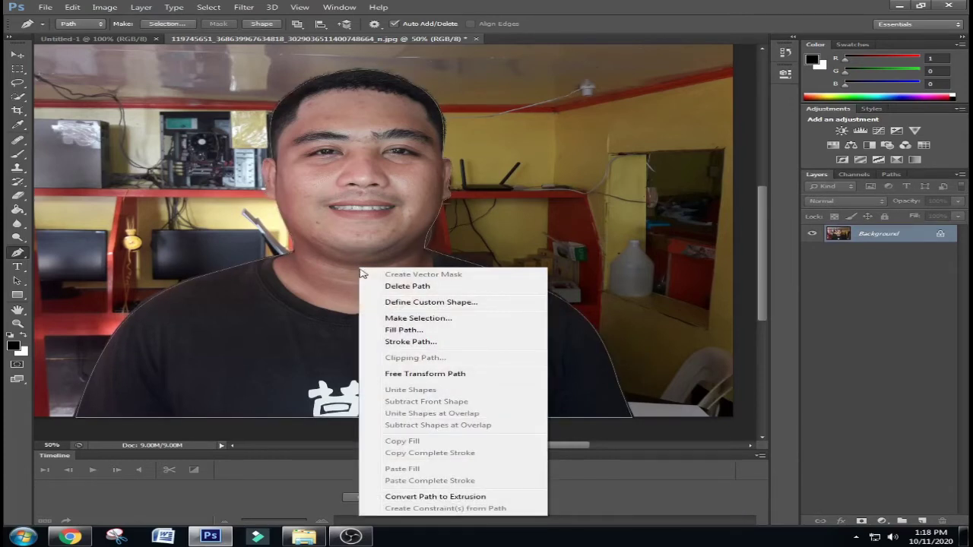
pyautogui.click(388, 320)
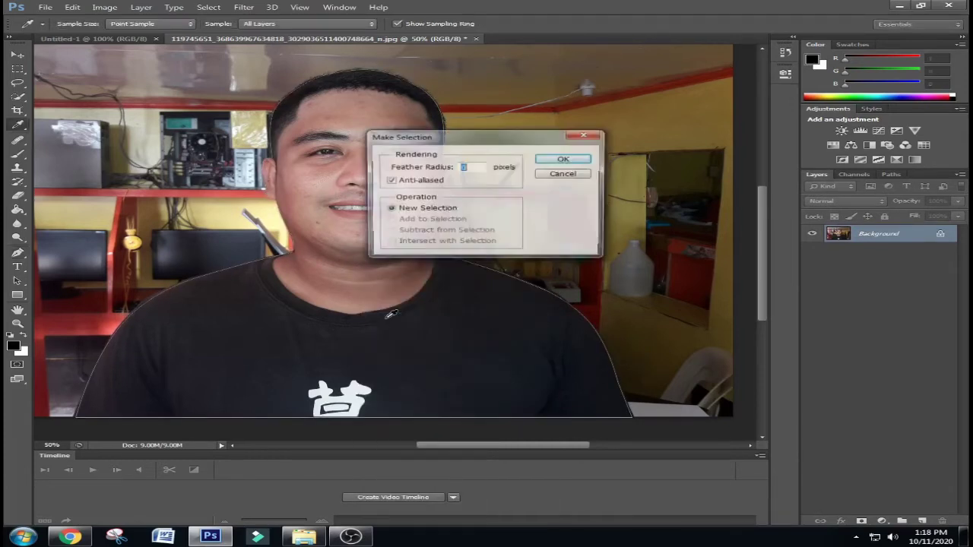
pyautogui.click(563, 160)
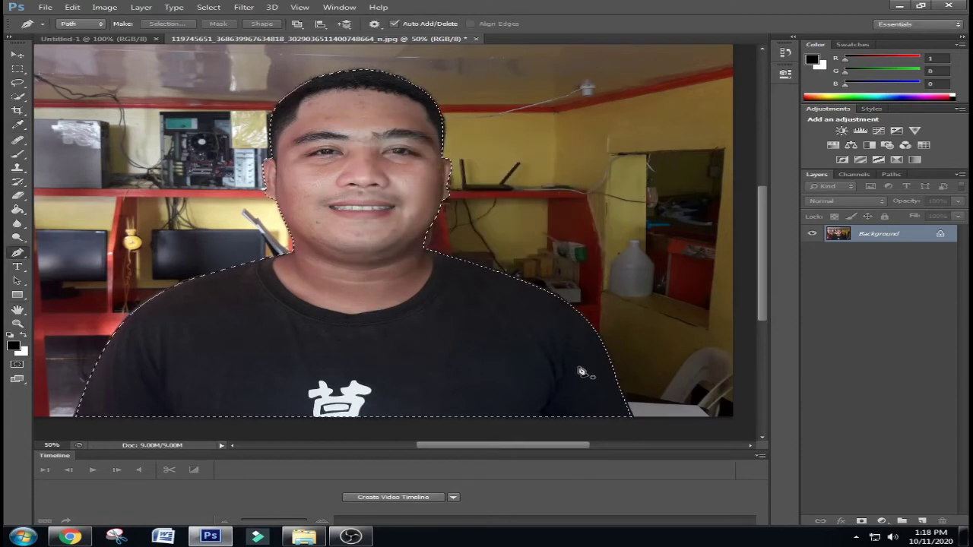
pyautogui.hotkey('ctrl', 'c')
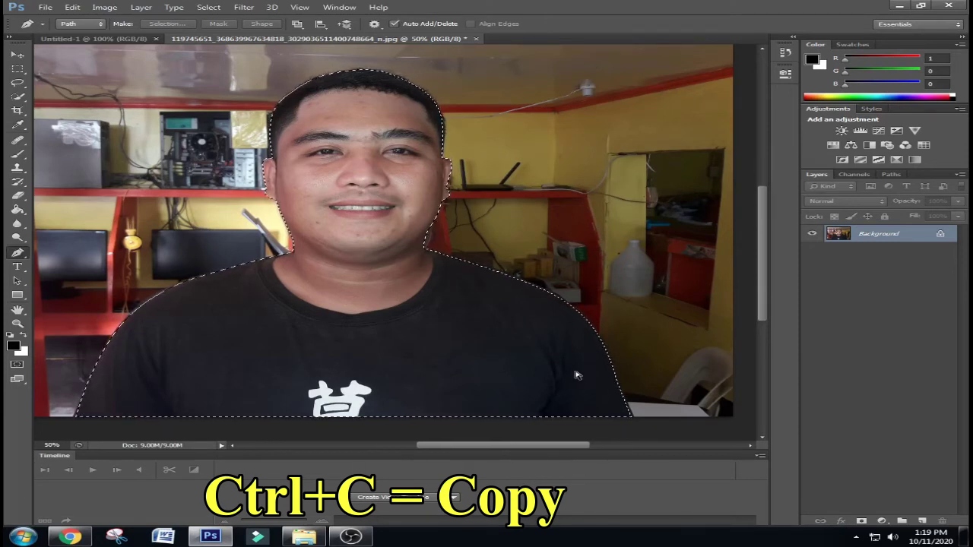
pyautogui.hotkey('ctrl', 'v')
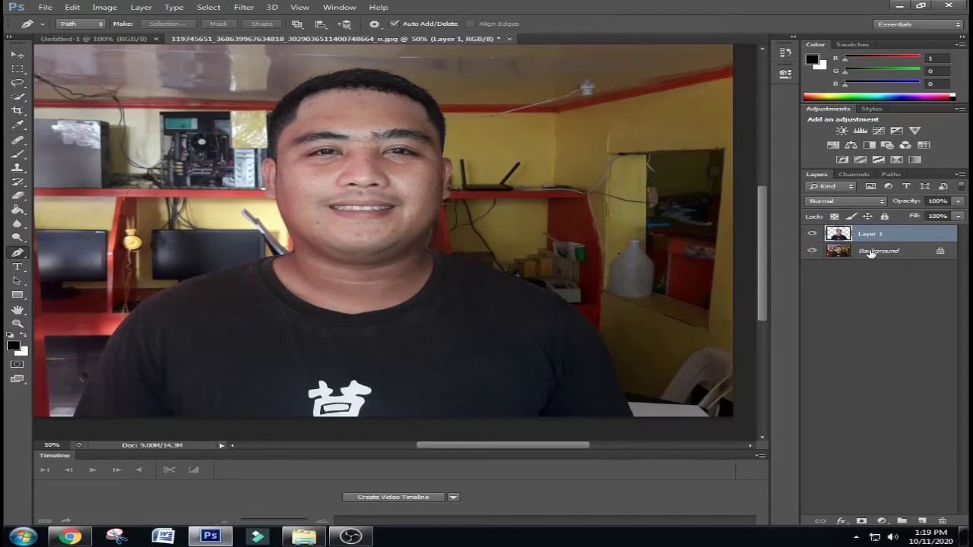
# Turn off the Background layer's visibility.
pyautogui.click(812, 252)
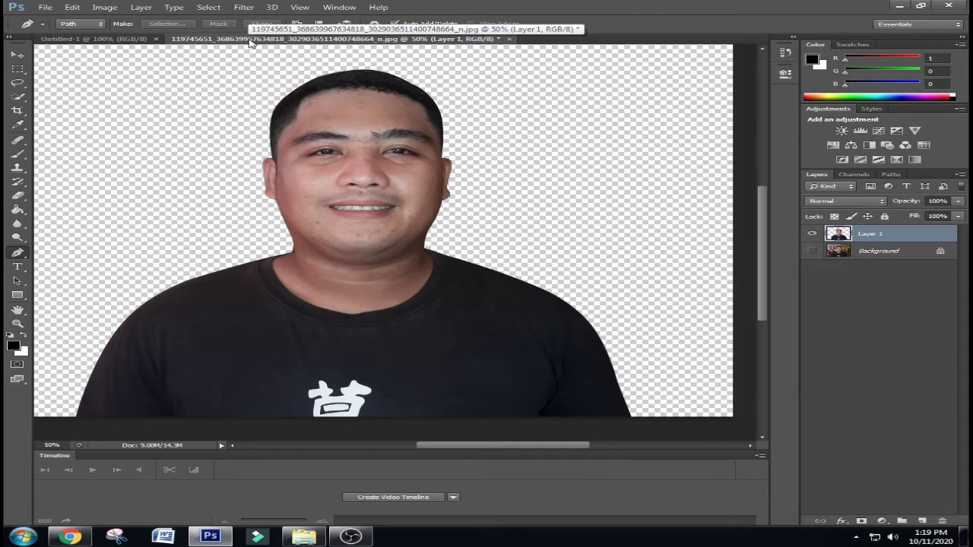
# Float the photo window and drag the cut-out man into Untitled-1 with the Move tool.
pyautogui.moveTo(250, 39); pyautogui.dragTo(334, 47)
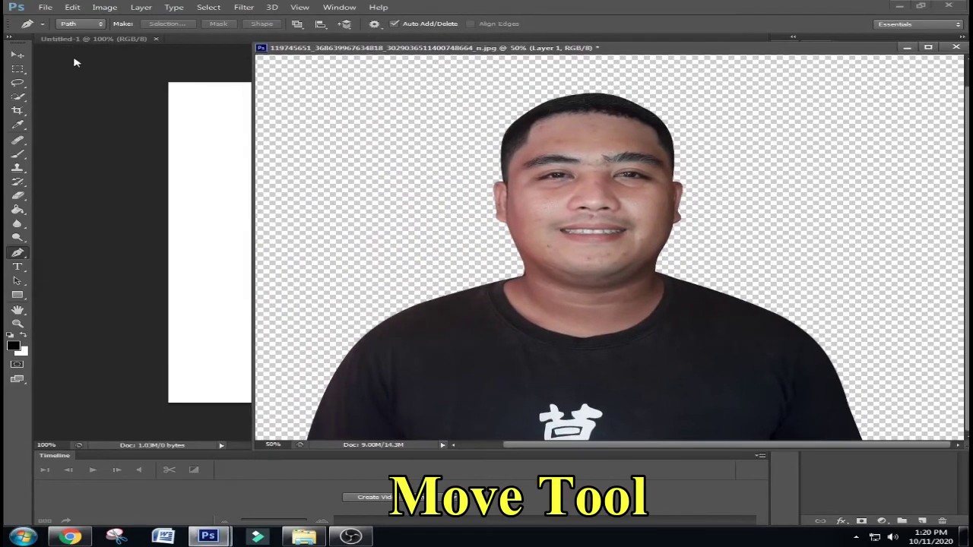
pyautogui.click(17, 55)
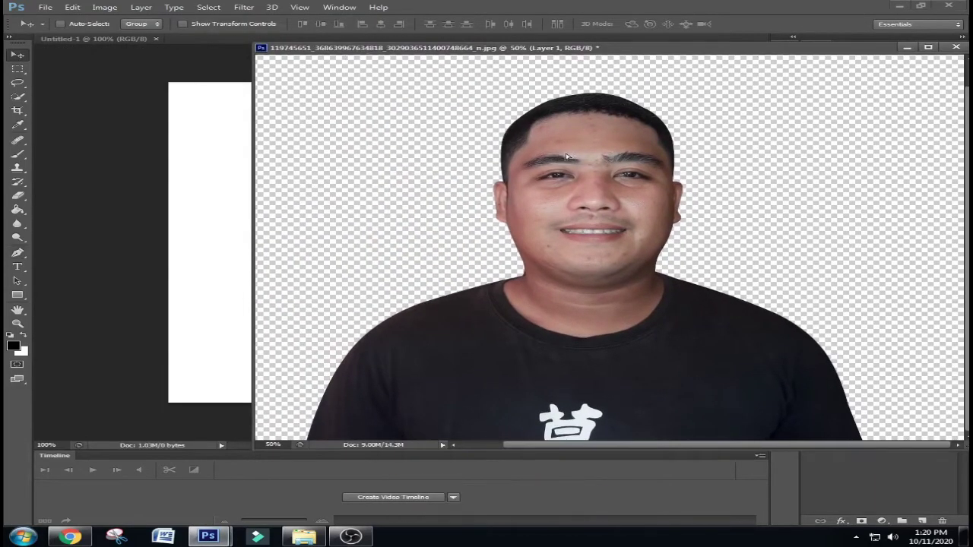
pyautogui.moveTo(566, 156); pyautogui.dragTo(233, 150)
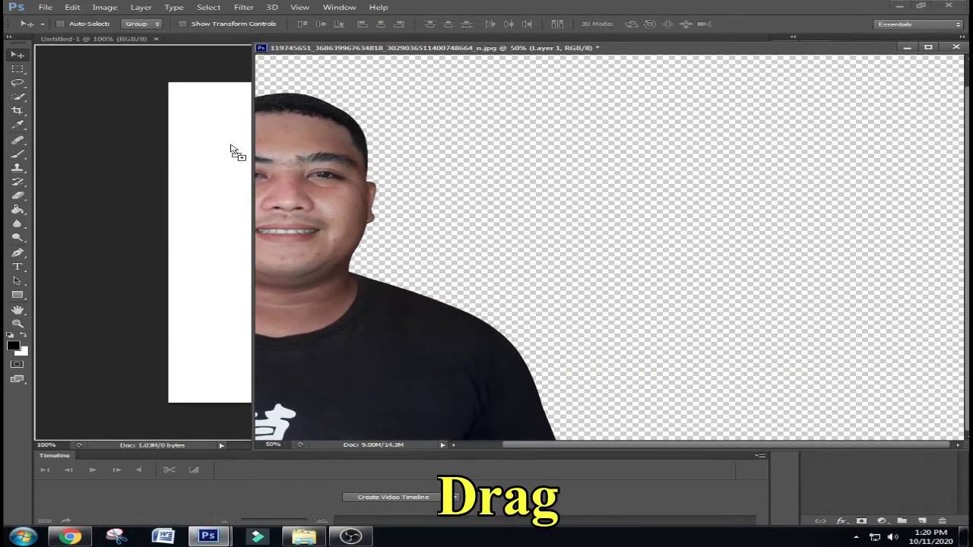
pyautogui.moveTo(233, 150); pyautogui.dragTo(234, 149)
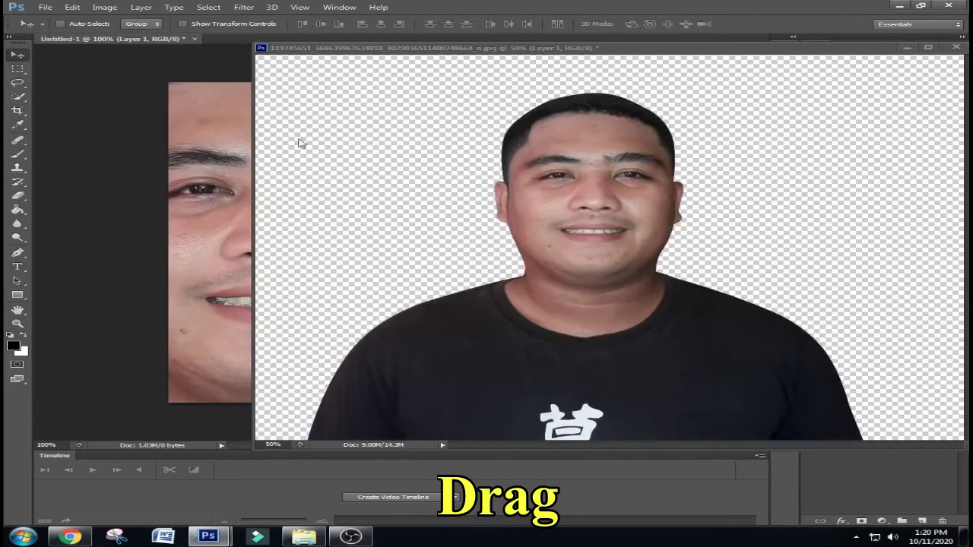
# Close the original portrait photo without saving changes.
pyautogui.moveTo(824, 51); pyautogui.dragTo(744, 50)
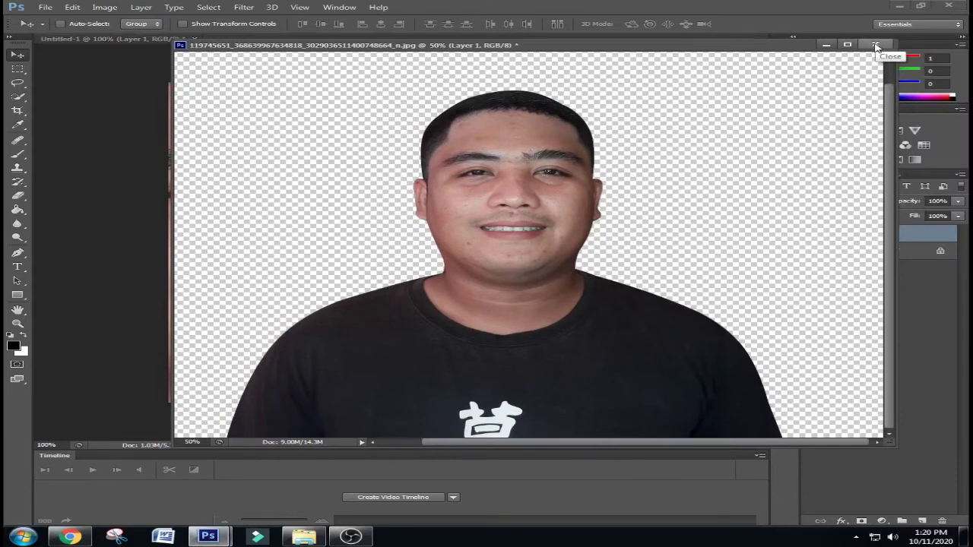
pyautogui.click(876, 47)
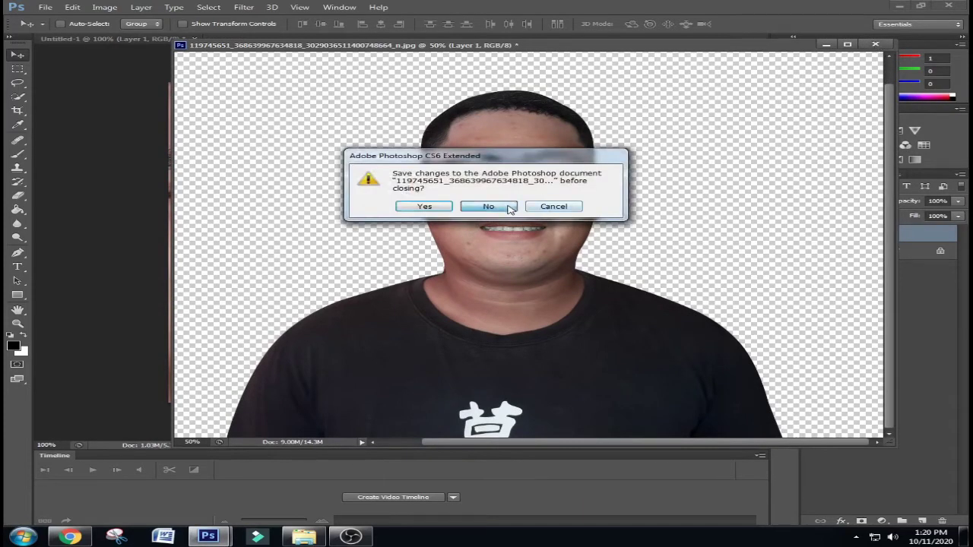
pyautogui.click(489, 207)
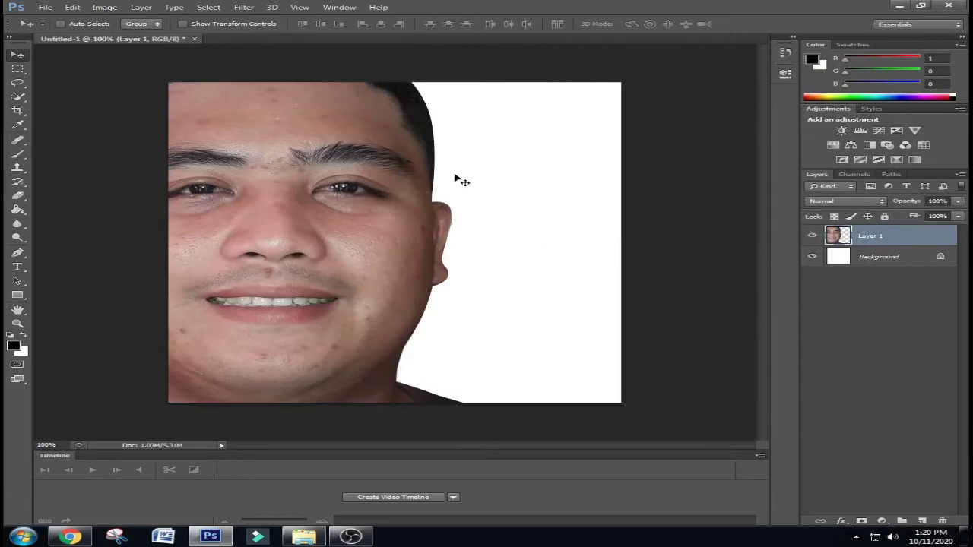
# Free-transform the cut-out man to about 50% and position him to fill the square canvas.
pyautogui.hotkey('ctrl', 't')
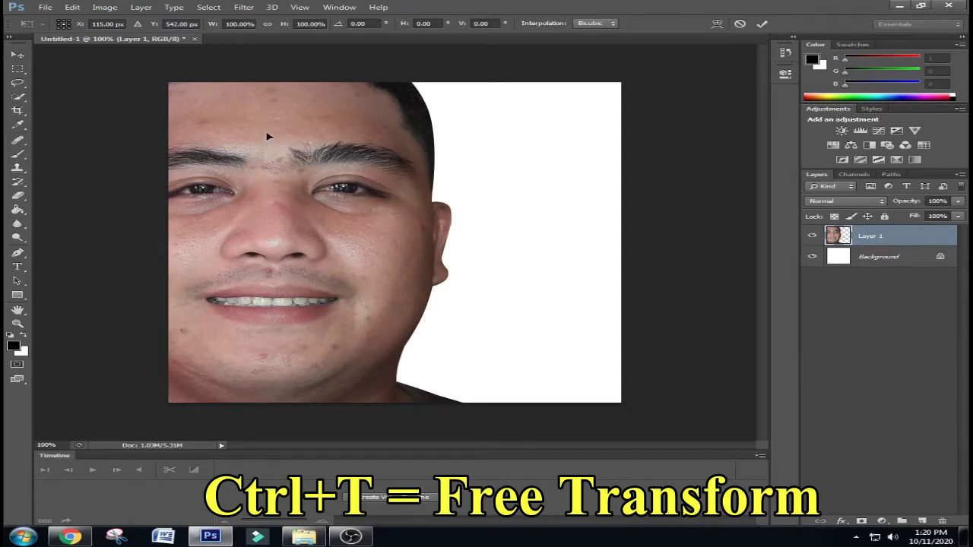
pyautogui.moveTo(267, 137); pyautogui.dragTo(649, 210)
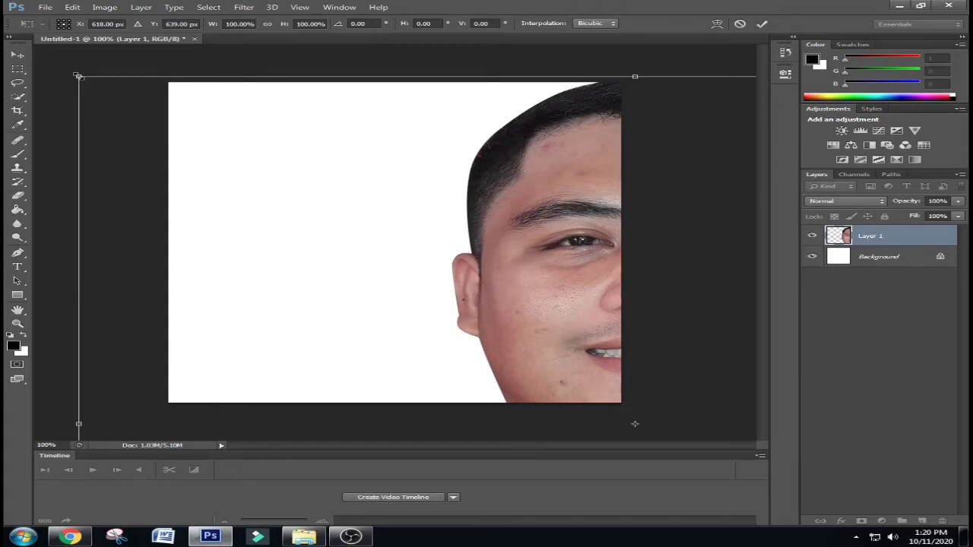
pyautogui.moveTo(79, 76); pyautogui.dragTo(108, 92)
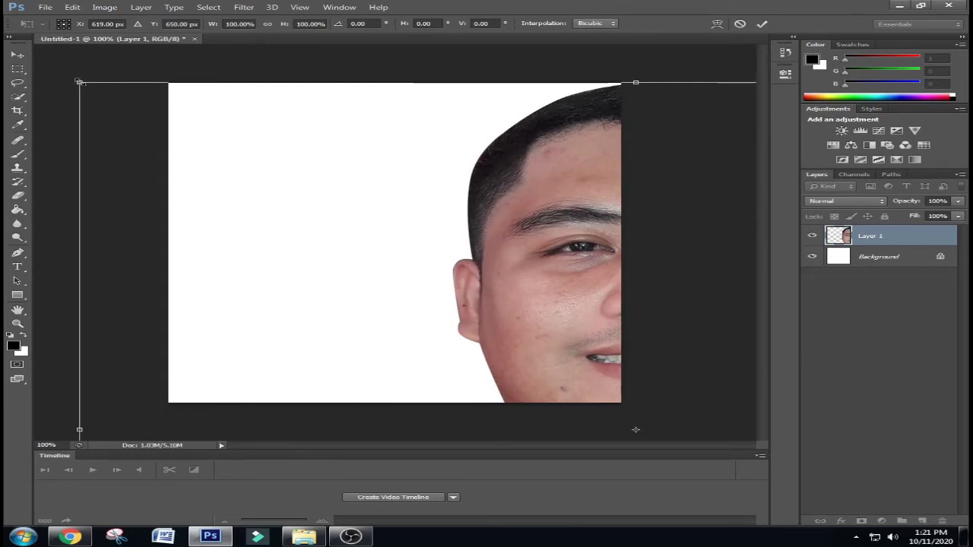
pyautogui.moveTo(79, 81); pyautogui.dragTo(407, 288)
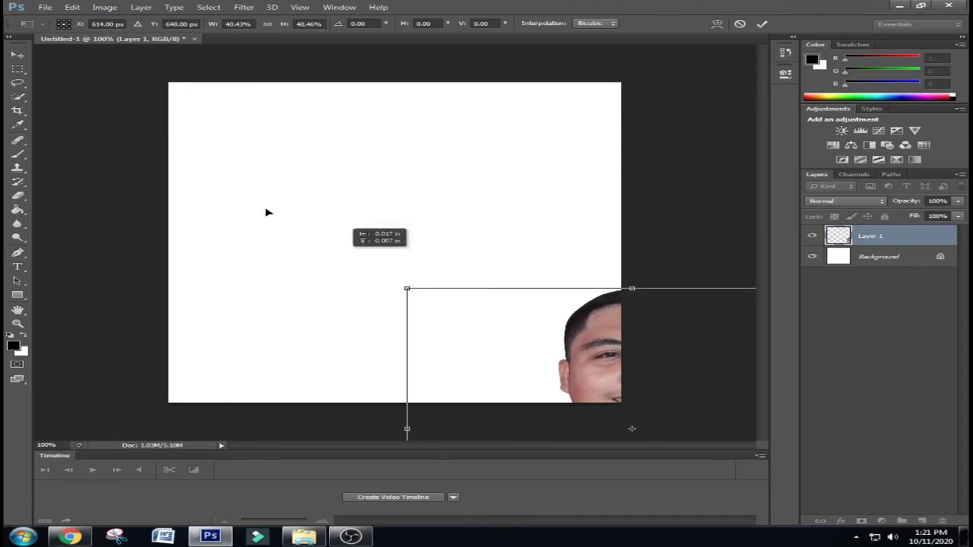
pyautogui.moveTo(268, 212); pyautogui.dragTo(220, 172)
pyautogui.moveTo(300, 215)
pyautogui.mouseDown()
pyautogui.moveTo(241, 131)
pyautogui.moveTo(251, 147)
pyautogui.mouseUp()
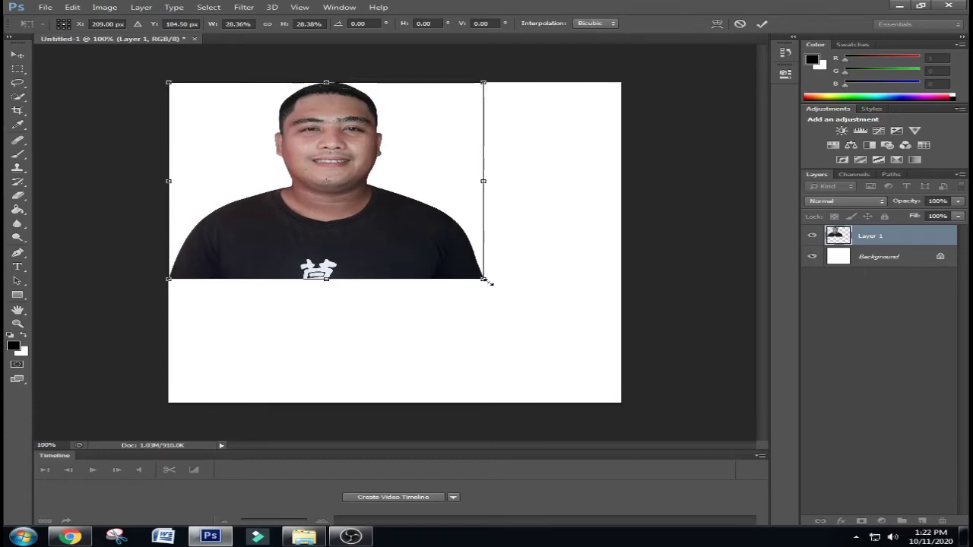
pyautogui.moveTo(484, 279); pyautogui.dragTo(545, 317)
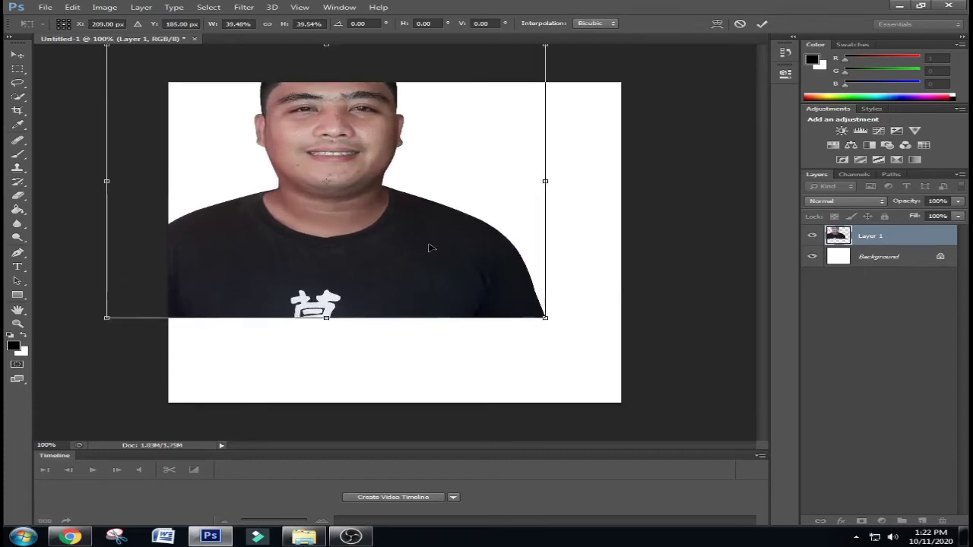
pyautogui.moveTo(431, 248); pyautogui.dragTo(490, 289)
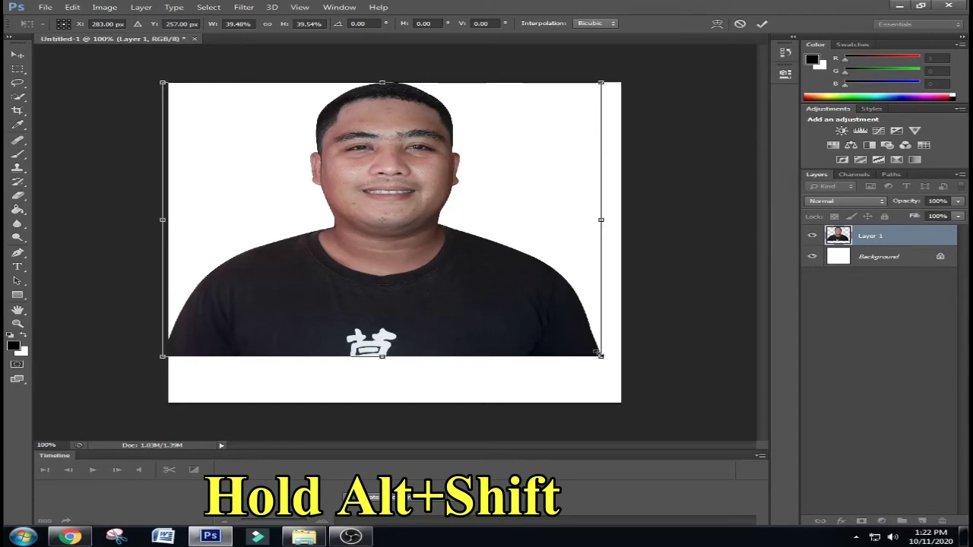
pyautogui.moveTo(600, 354); pyautogui.dragTo(559, 357)
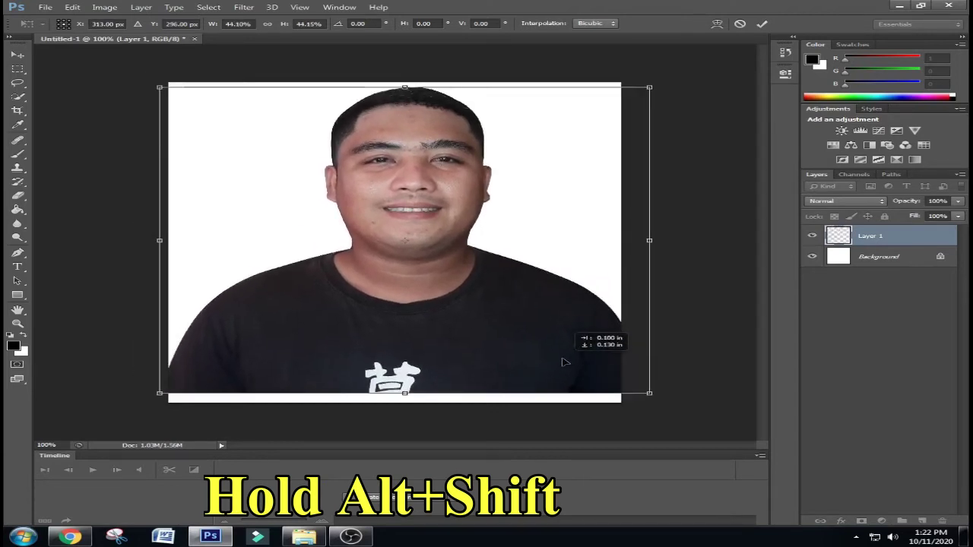
pyautogui.moveTo(559, 357)
pyautogui.mouseDown()
pyautogui.moveTo(679, 412)
pyautogui.moveTo(516, 372)
pyautogui.mouseUp()
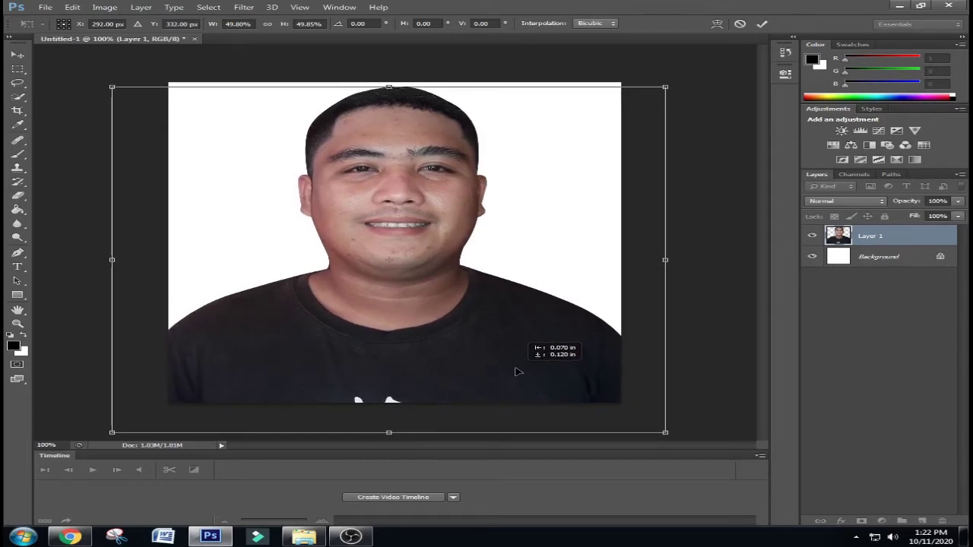
pyautogui.moveTo(517, 371); pyautogui.dragTo(518, 372)
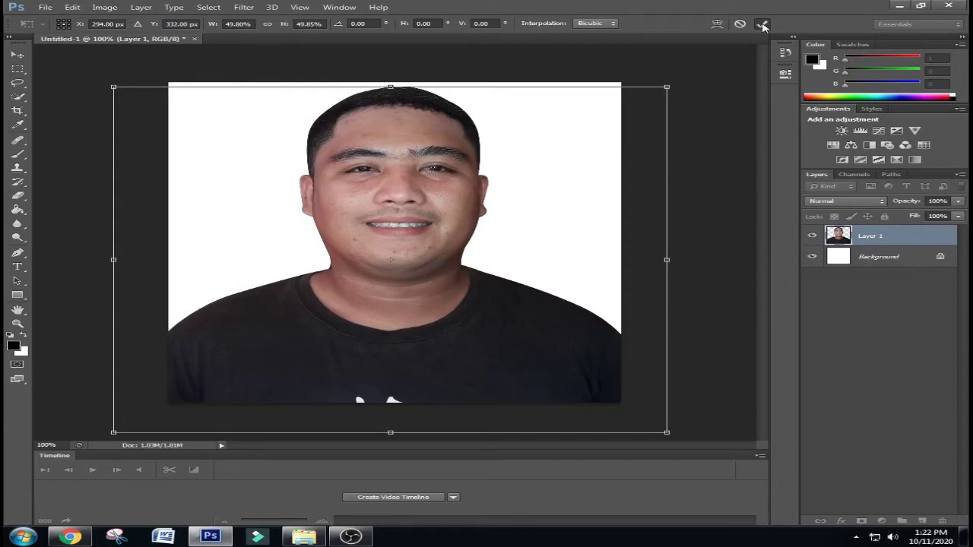
pyautogui.click(763, 26)
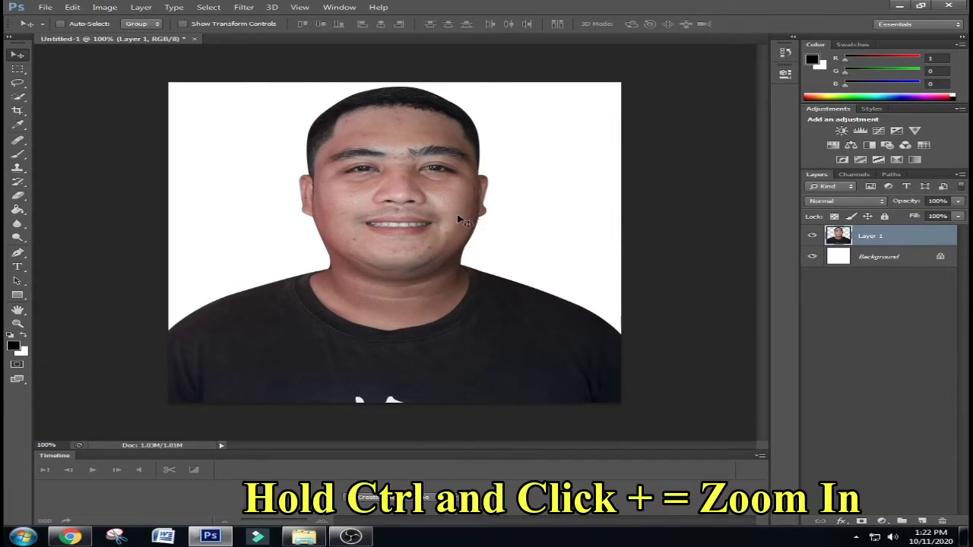
# Zoom in to 200% on the face and select the Clone Stamp Tool.
pyautogui.hotkey('ctrl', '+')
pyautogui.scroll(1, 508, 234)
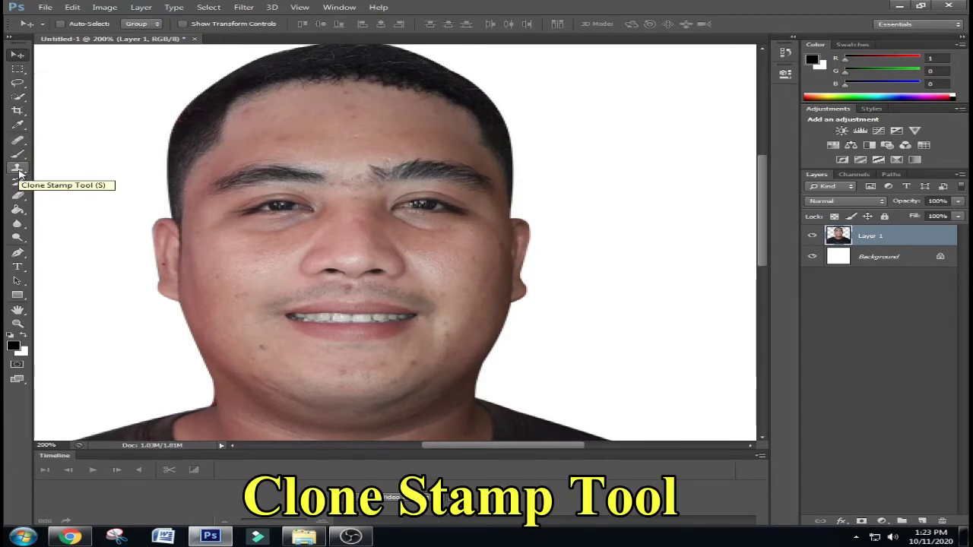
pyautogui.moveTo(19, 173); pyautogui.dragTo(72, 170)
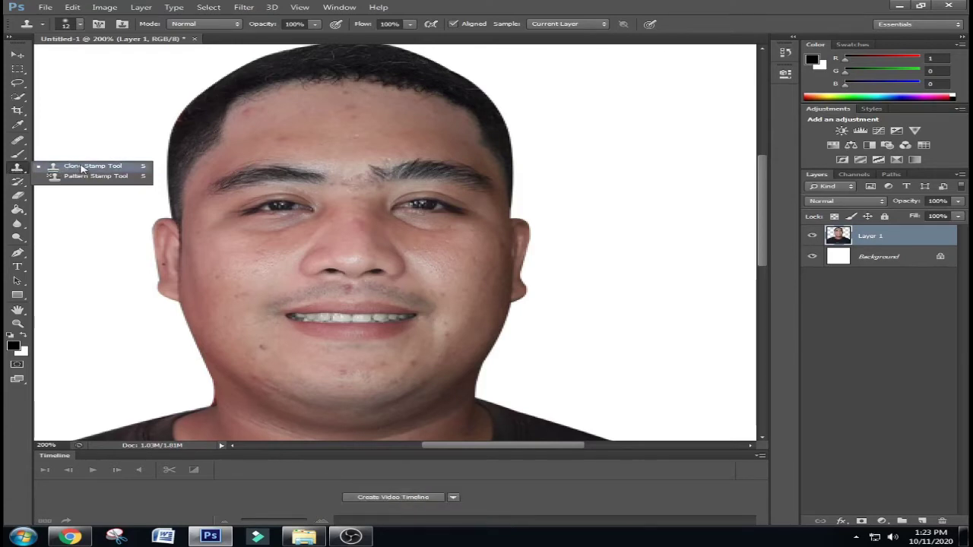
pyautogui.click(82, 168)
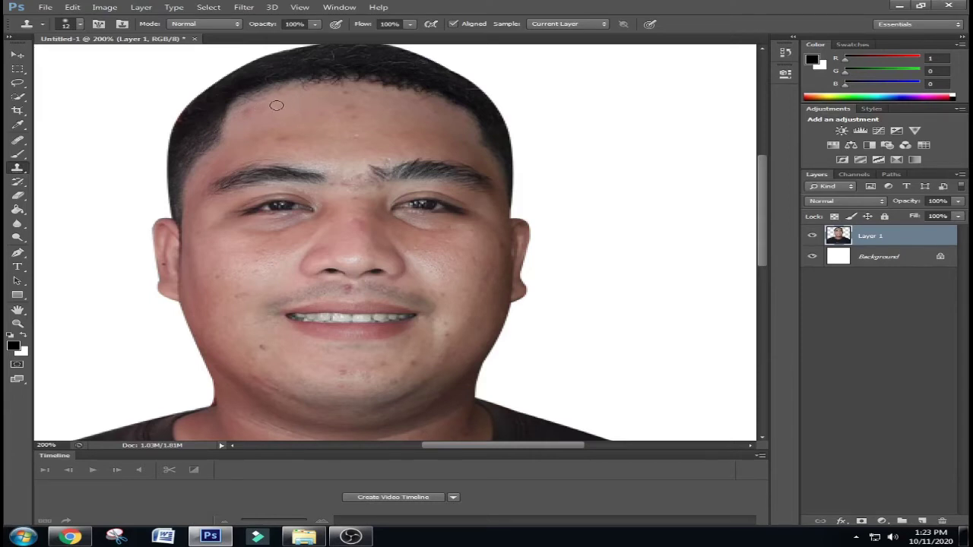
# Shrink the brush and clone clean skin over the forehead and upper-lip dark spots.
pyautogui.rightClick(284, 108)
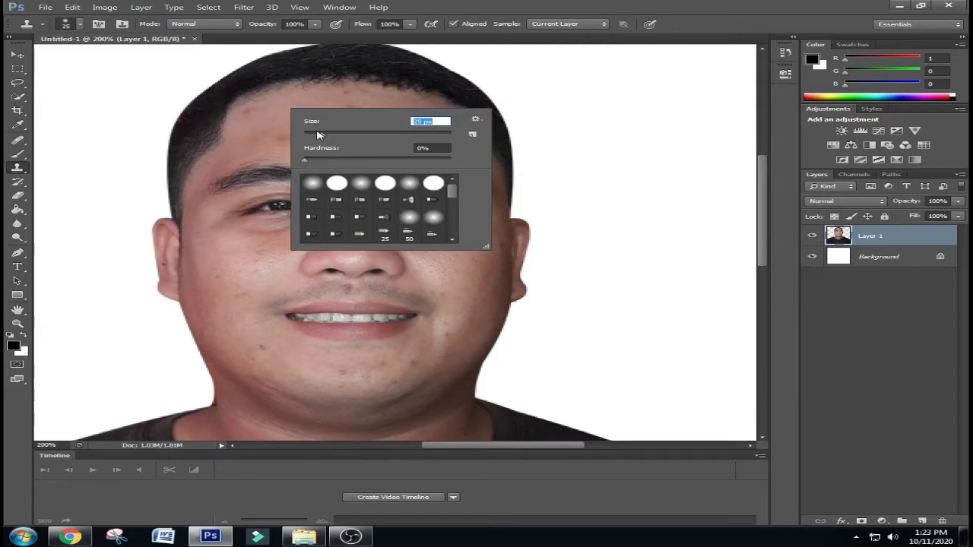
pyautogui.moveTo(320, 135); pyautogui.dragTo(317, 135)
pyautogui.keyDown('alt'); pyautogui.click(276, 106); pyautogui.keyUp('alt')
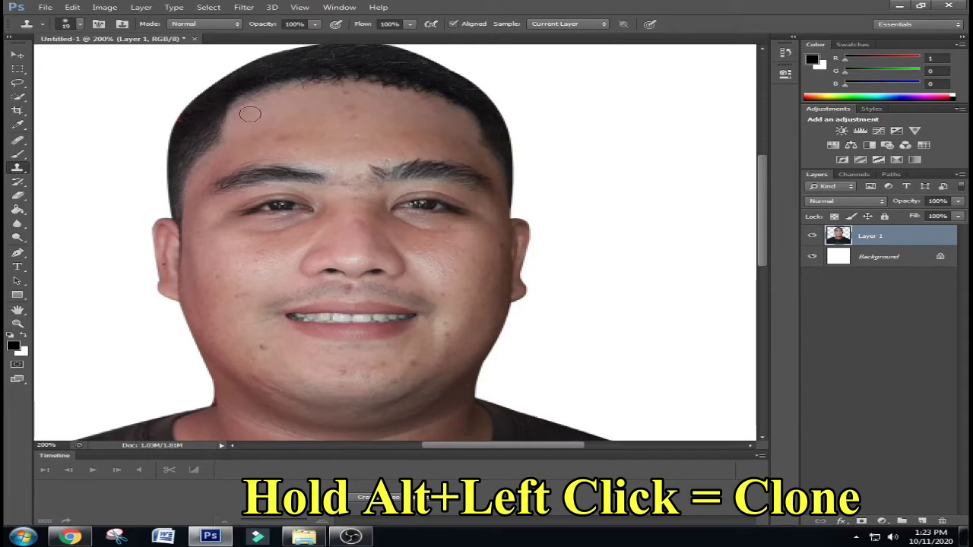
pyautogui.keyDown('alt'); pyautogui.click(327, 102); pyautogui.keyUp('alt')
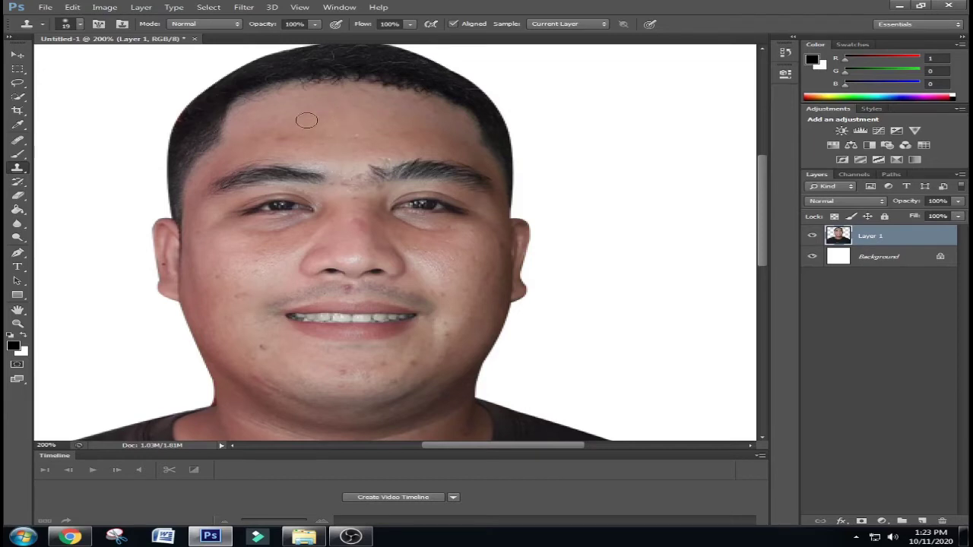
pyautogui.keyDown('alt'); pyautogui.click(350, 231); pyautogui.keyUp('alt')
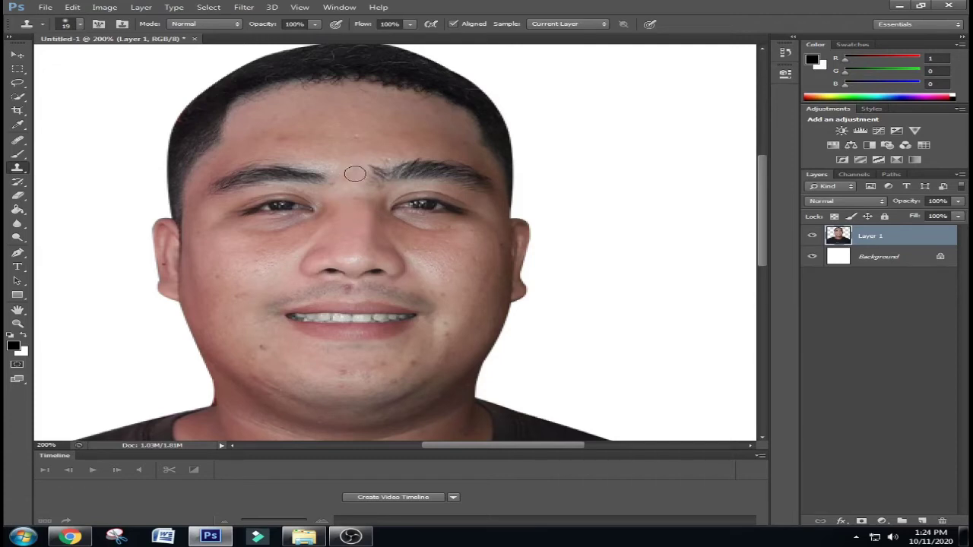
pyautogui.keyDown('alt'); pyautogui.click(355, 212); pyautogui.keyUp('alt')
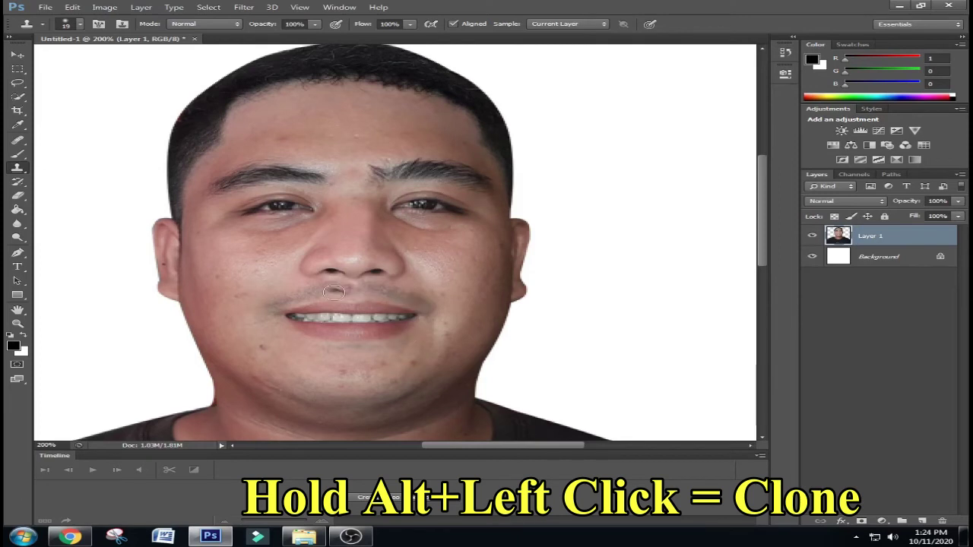
pyautogui.click(334, 288)
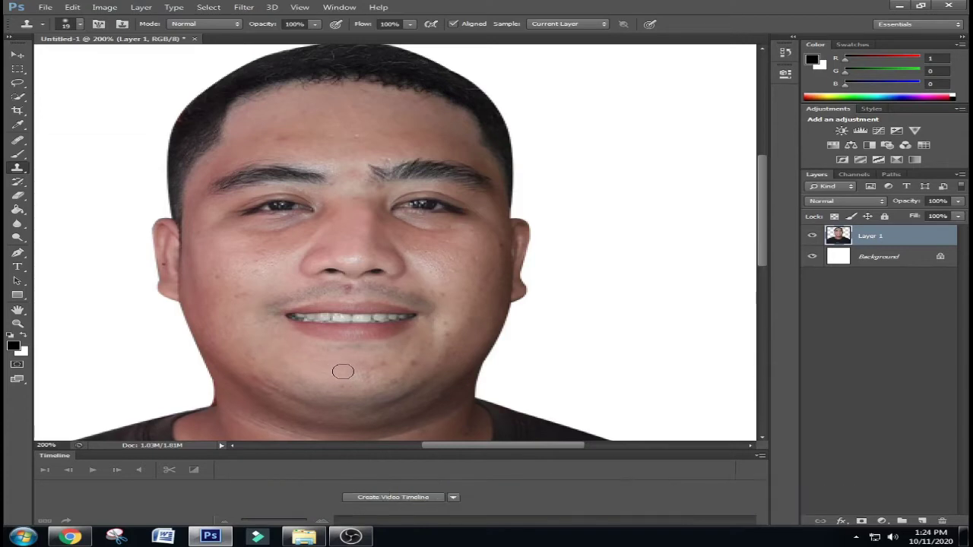
# Set the clone brush size to 12 and zoom back out to the whole portrait.
pyautogui.rightClick(394, 355)
pyautogui.write('12')
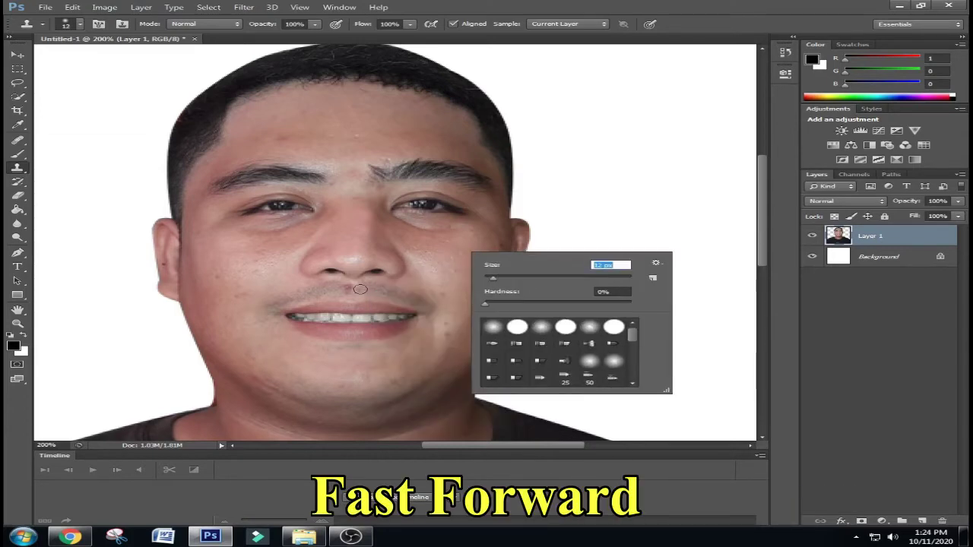
pyautogui.press('Return')
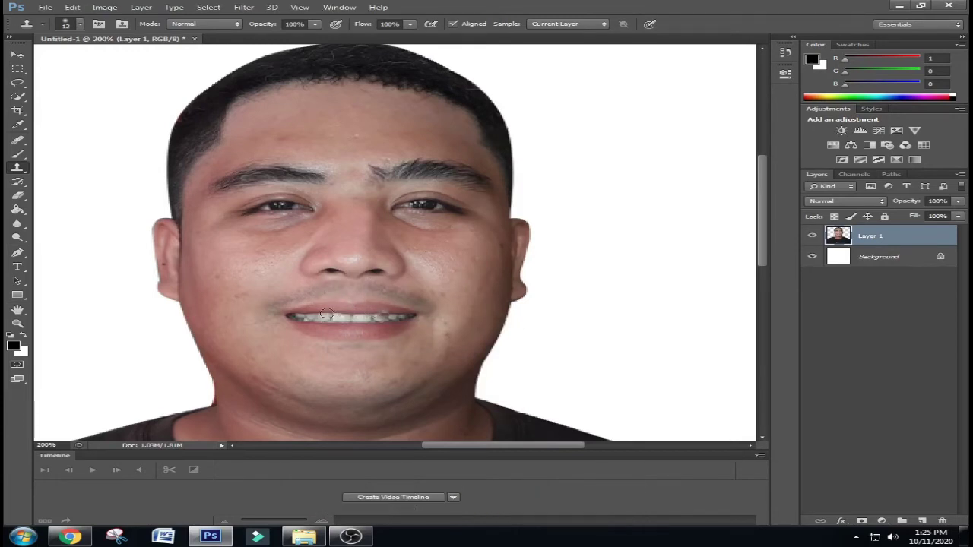
pyautogui.hotkey('ctrl', '-')
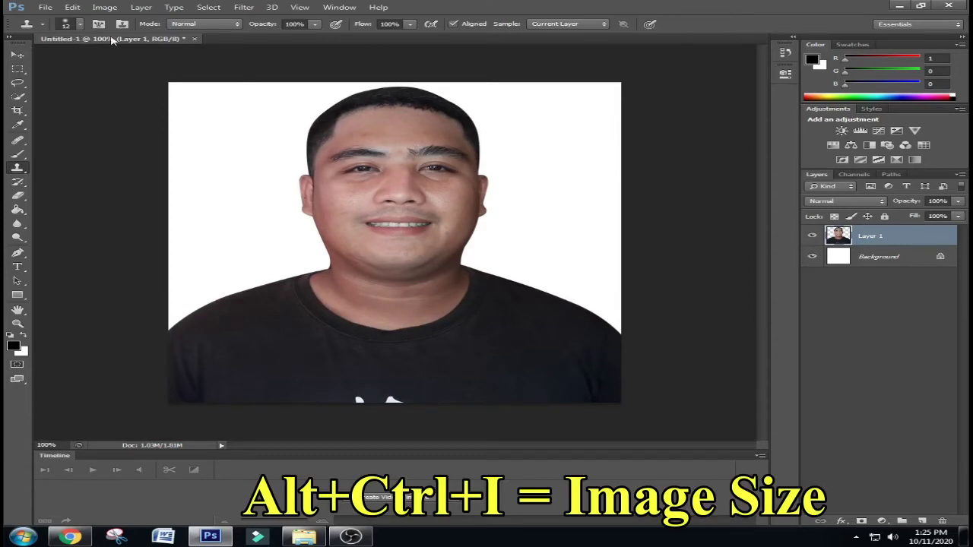
# Check in Image Size that the portrait is 2 x 2 inches, 600 x 600 pixels.
pyautogui.click(105, 10)
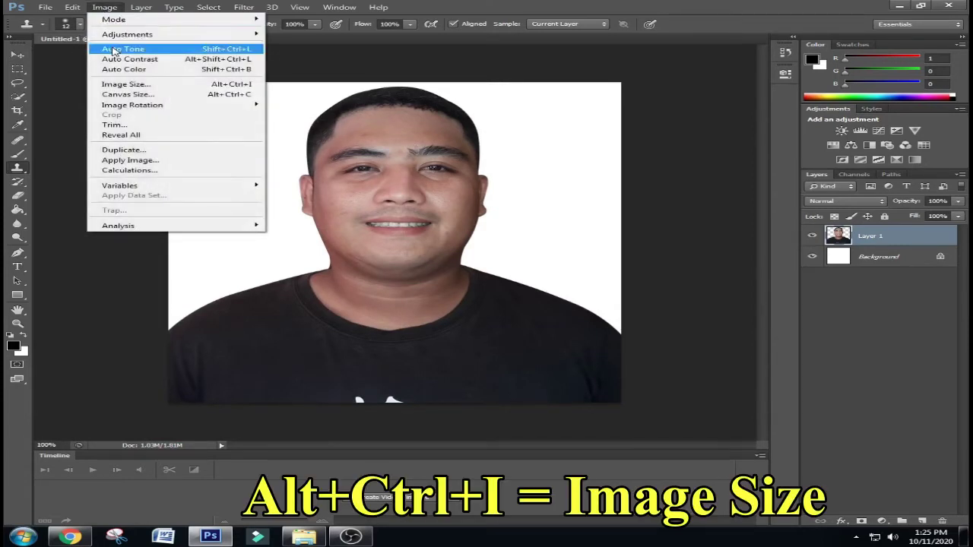
pyautogui.click(120, 87)
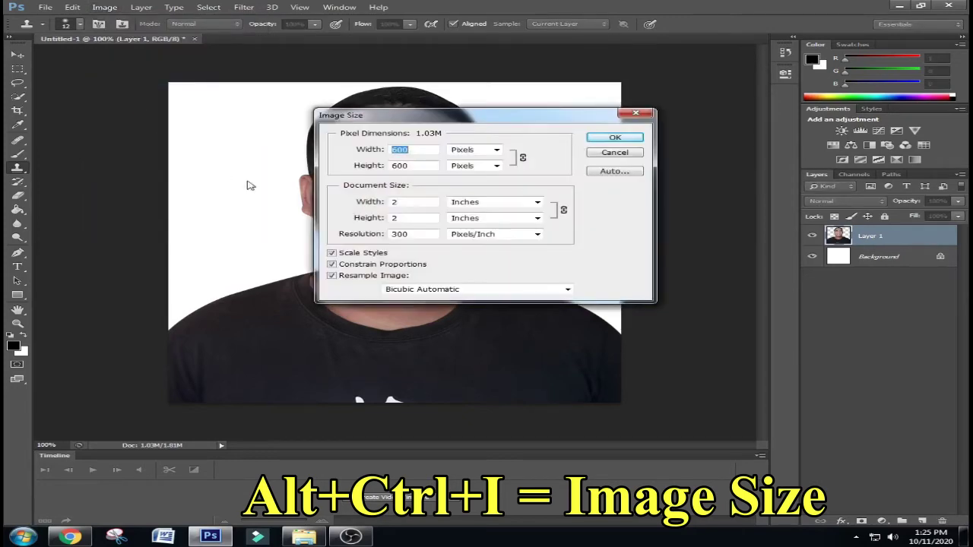
pyautogui.click(608, 137)
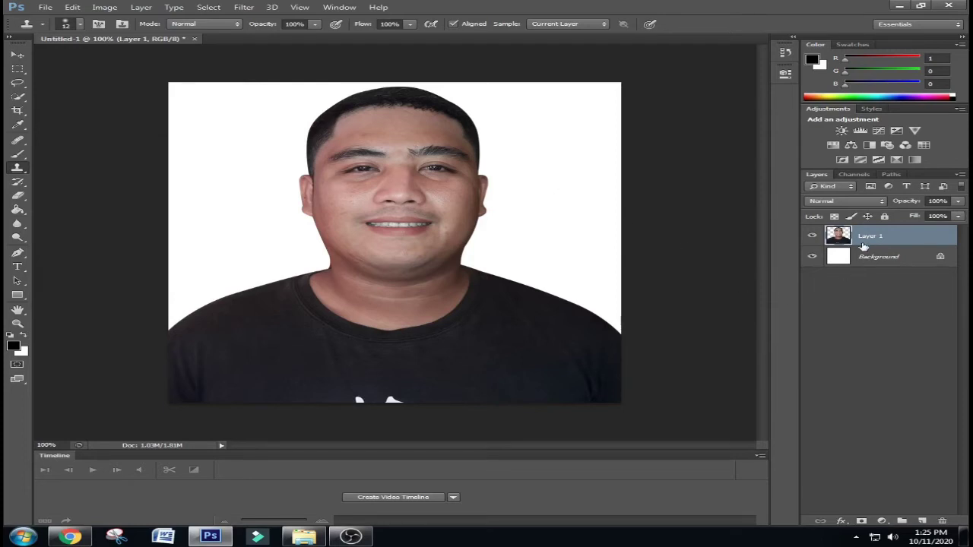
# Select both Layer 1 and the Background layer in the Layers panel.
pyautogui.keyDown('shift'); pyautogui.click(870, 262); pyautogui.keyUp('shift')
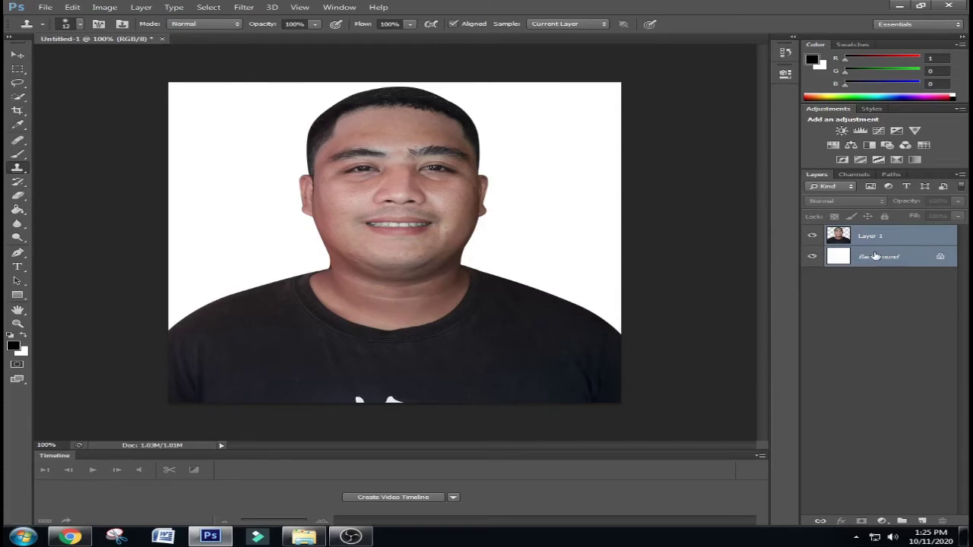
pyautogui.keyDown('ctrl'); pyautogui.click(875, 256); pyautogui.keyUp('ctrl')
pyautogui.keyDown('ctrl'); pyautogui.click(871, 237); pyautogui.keyUp('ctrl')
pyautogui.keyDown('ctrl'); pyautogui.click(872, 237); pyautogui.keyUp('ctrl')
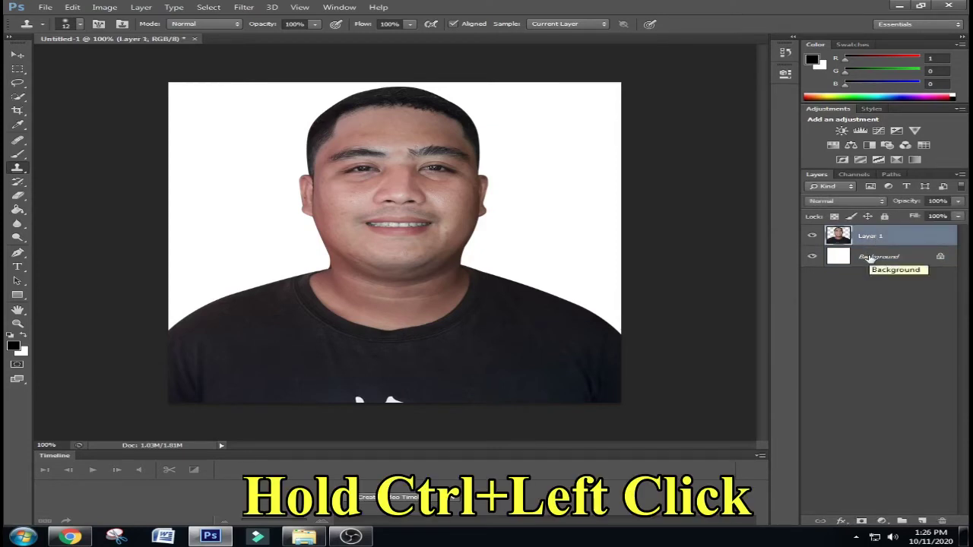
pyautogui.keyDown('ctrl'); pyautogui.click(870, 258); pyautogui.keyUp('ctrl')
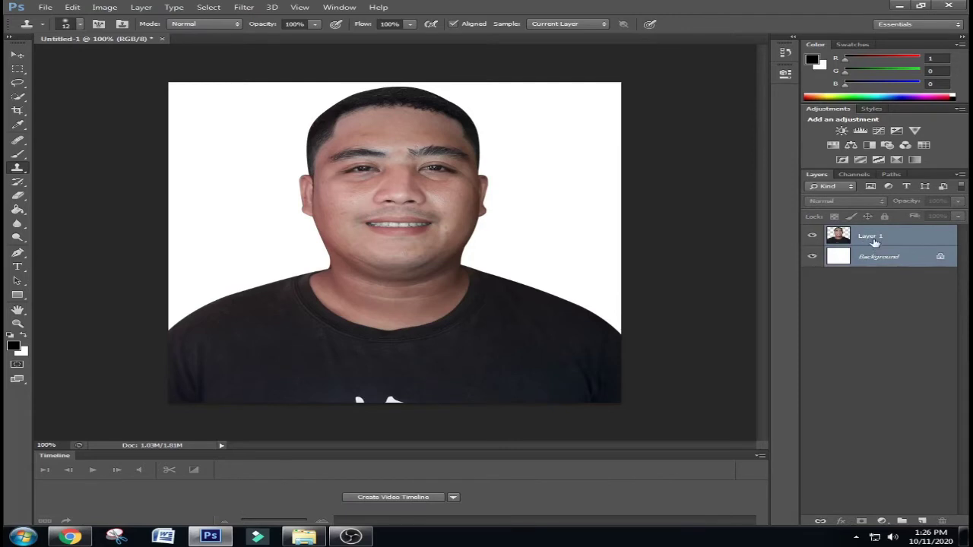
# Merge Layer 1 and the white Background into one Background layer.
pyautogui.rightClick(874, 241)
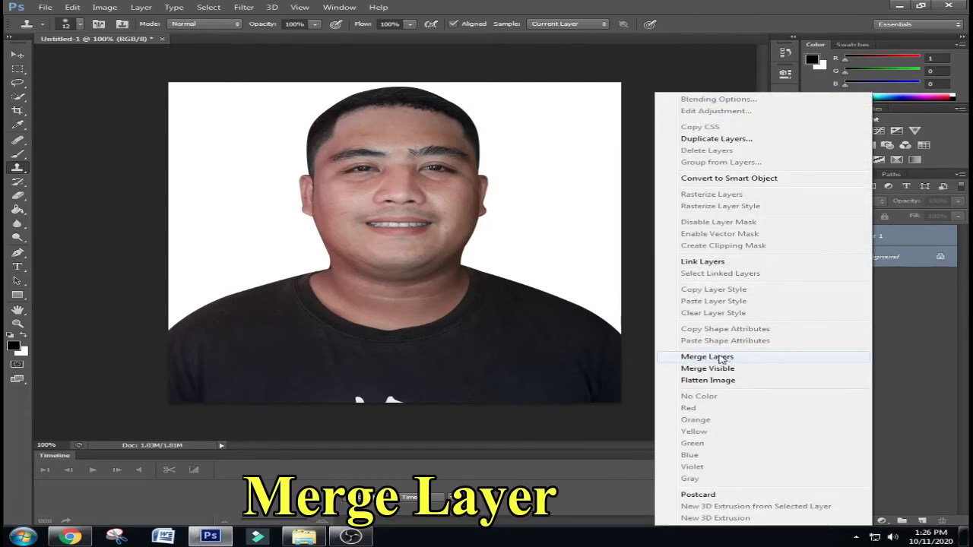
pyautogui.click(721, 357)
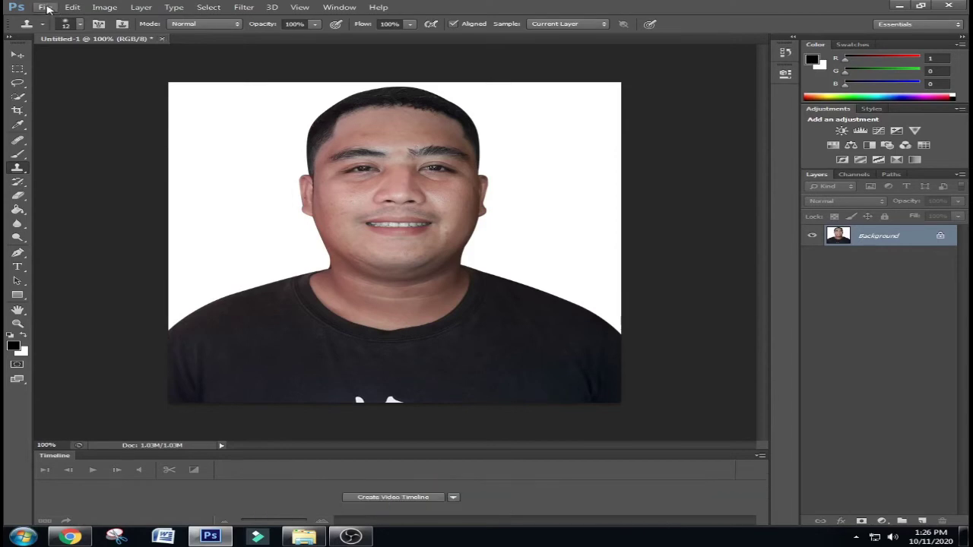
# Create a new document 4 inches wide, 6 inches high, at 300 pixels/inch.
pyautogui.click(46, 8)
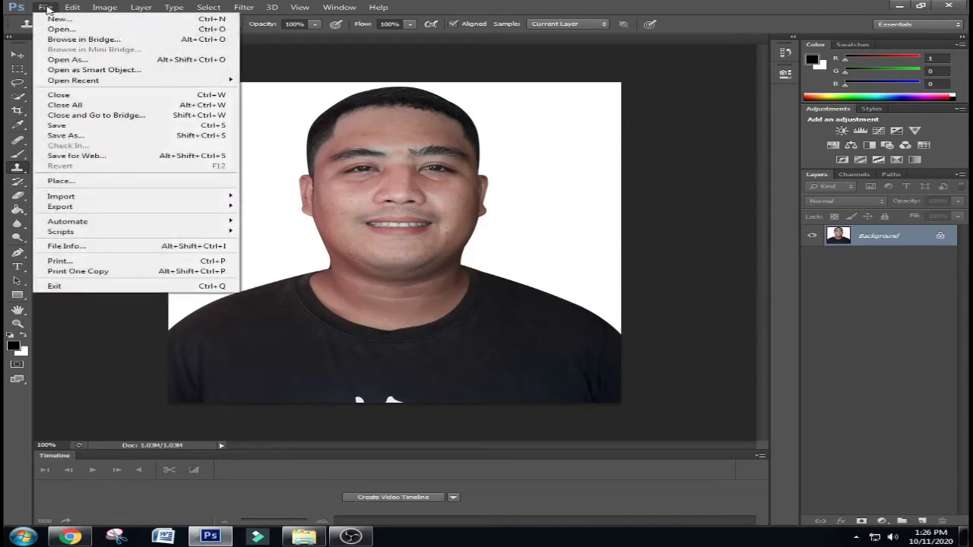
pyautogui.click(59, 18)
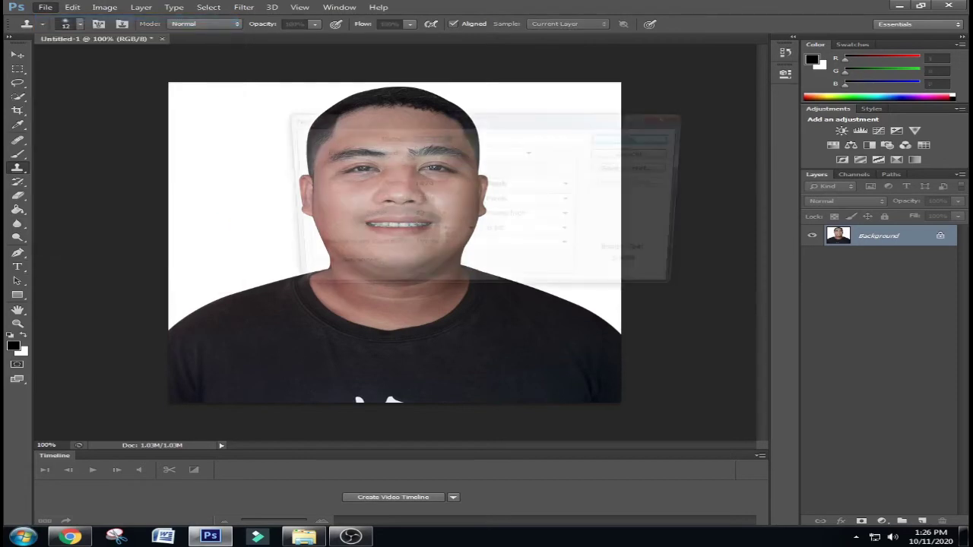
pyautogui.click(519, 188)
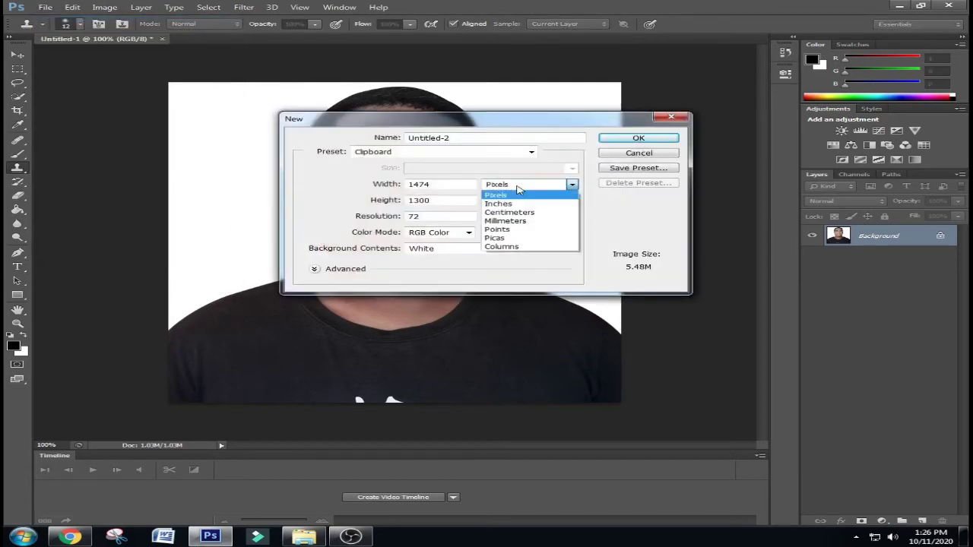
pyautogui.click(520, 204)
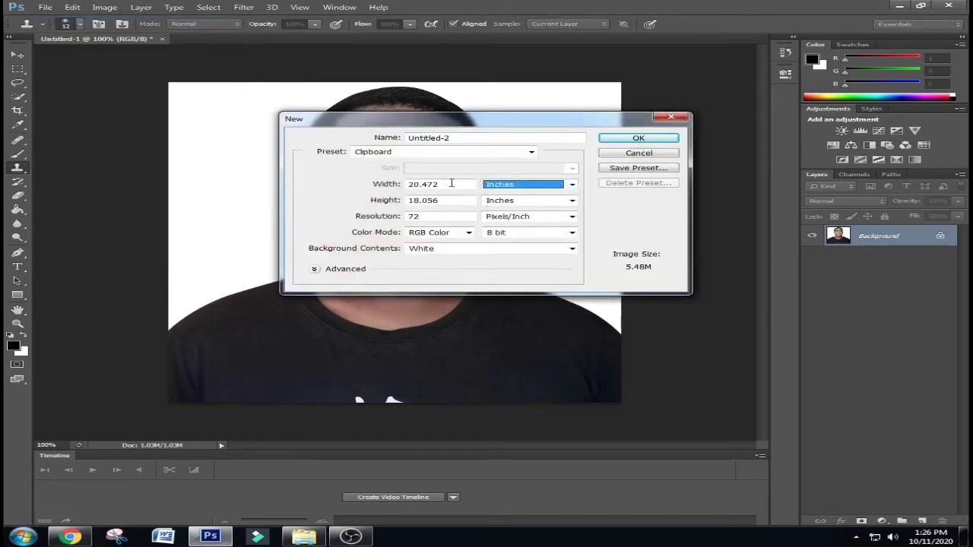
pyautogui.doubleClick(451, 183)
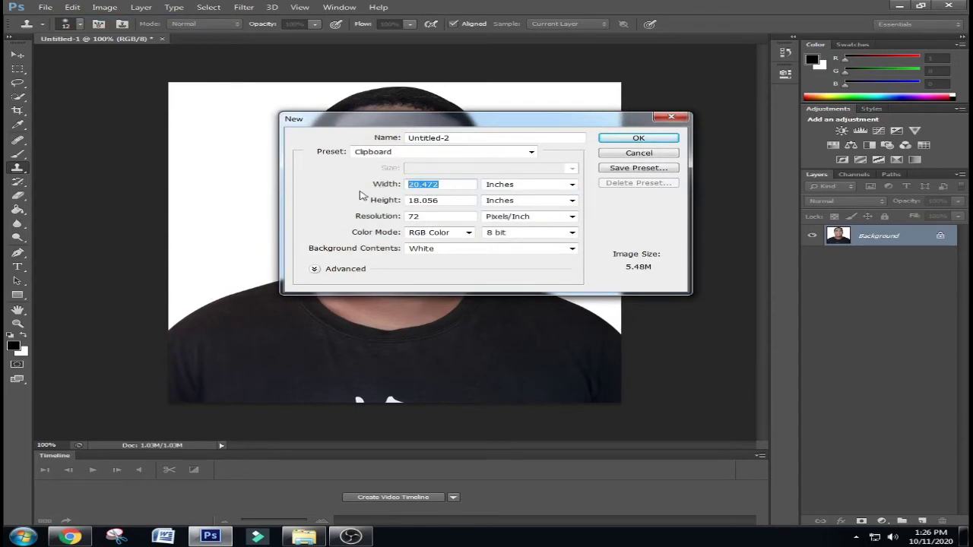
pyautogui.write('4')
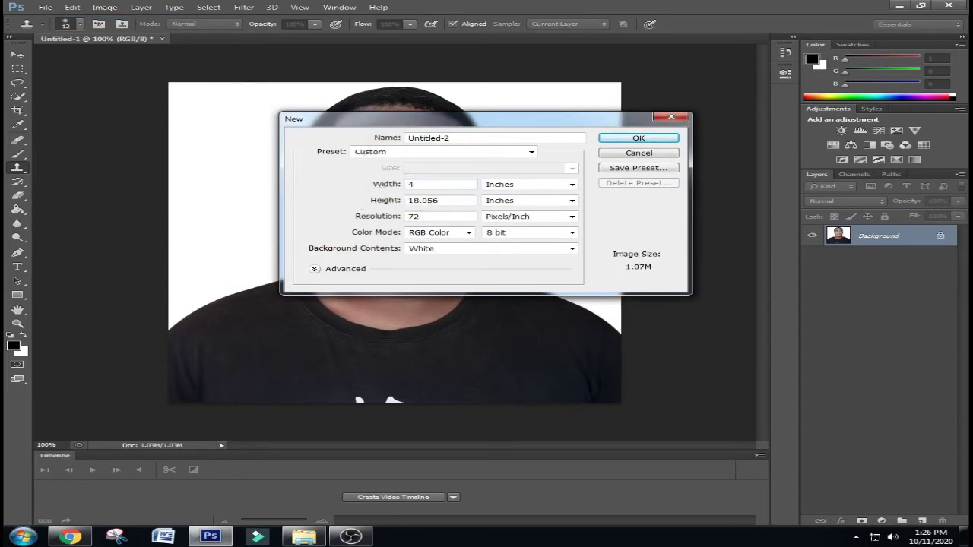
pyautogui.press('Tab')
pyautogui.write('6')
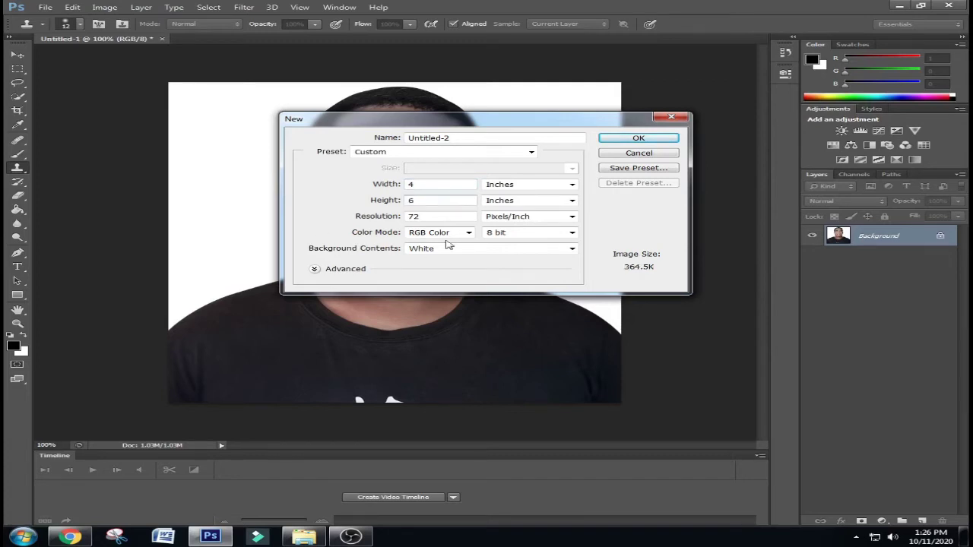
pyautogui.press('Tab')
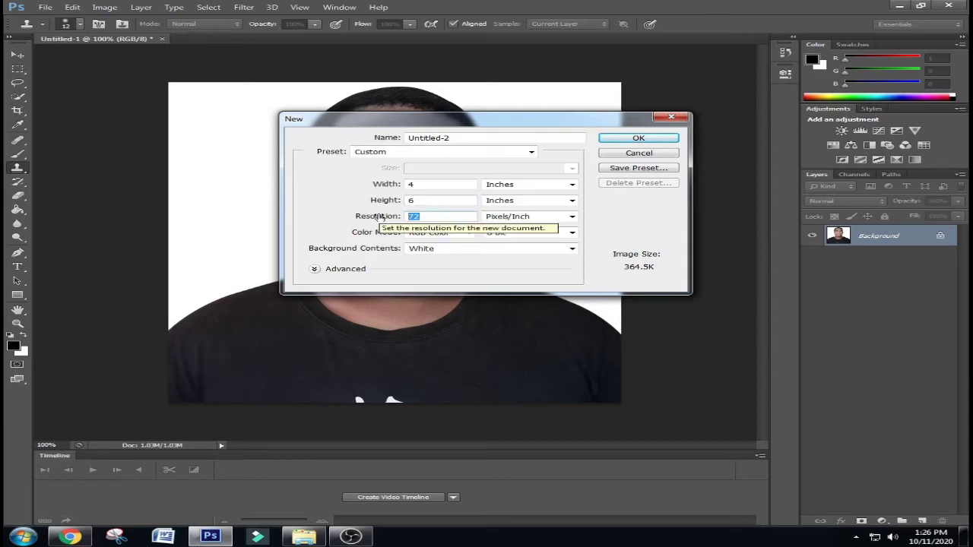
pyautogui.write('3')
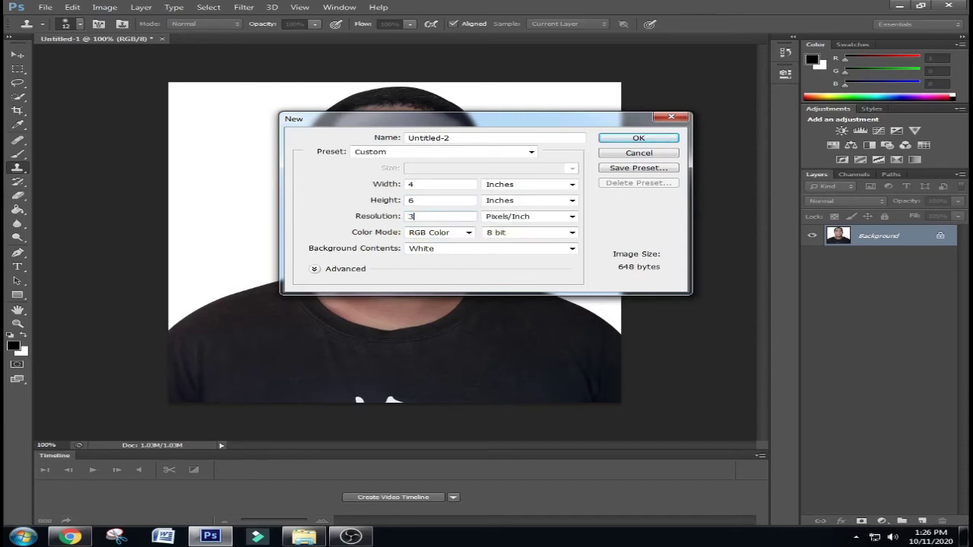
pyautogui.write('00')
pyautogui.click(642, 139)
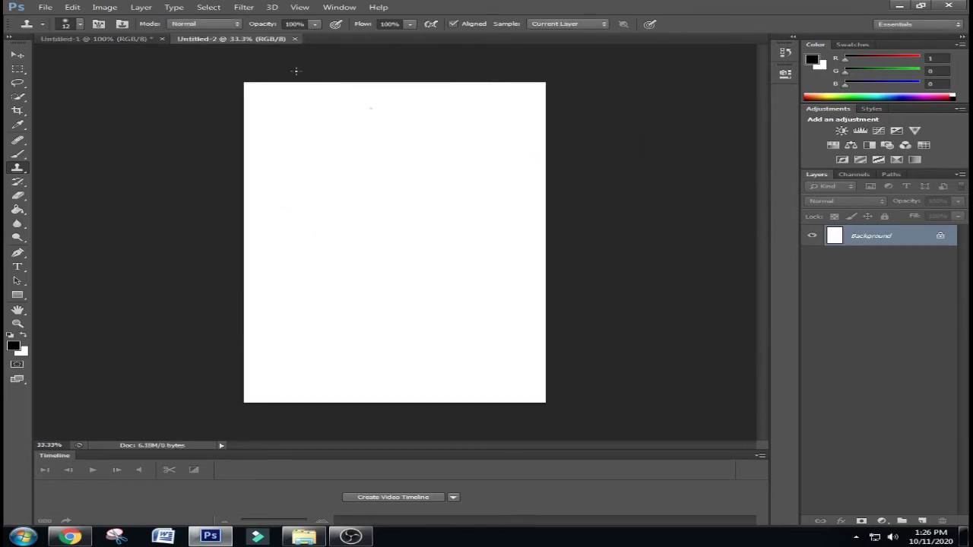
# Copy the entire portrait from Untitled-1 and paste it into Untitled-2 as Layer 1.
pyautogui.click(130, 40)
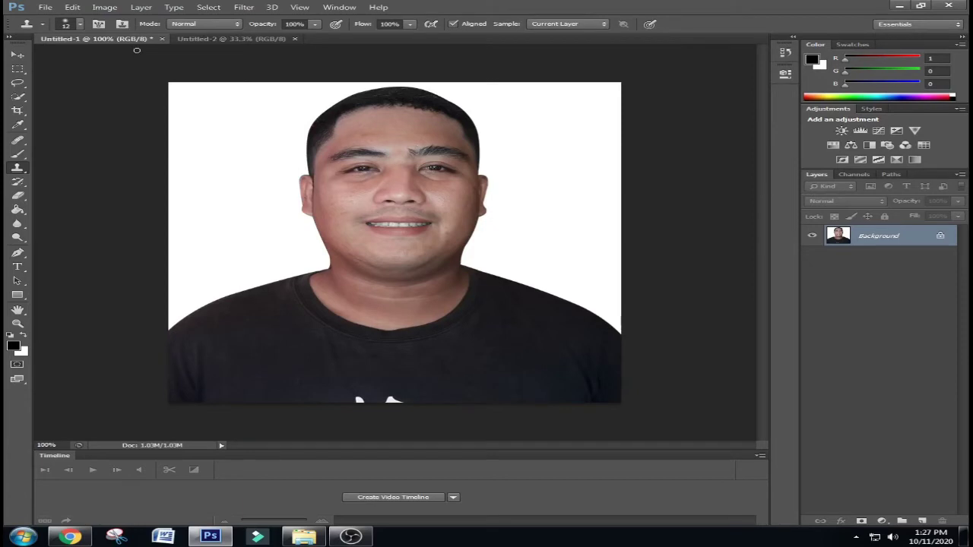
pyautogui.hotkey('ctrl', 'a')
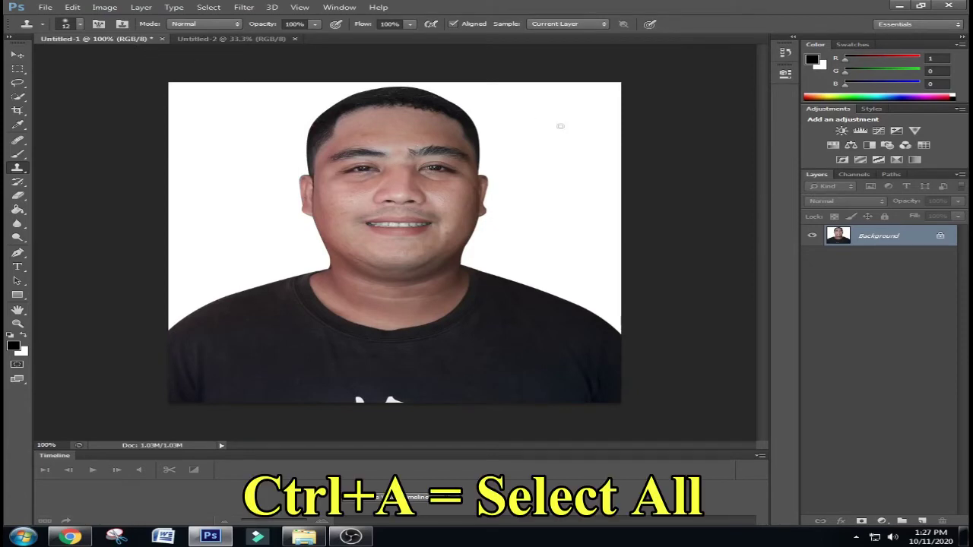
pyautogui.hotkey('ctrl', 'a')
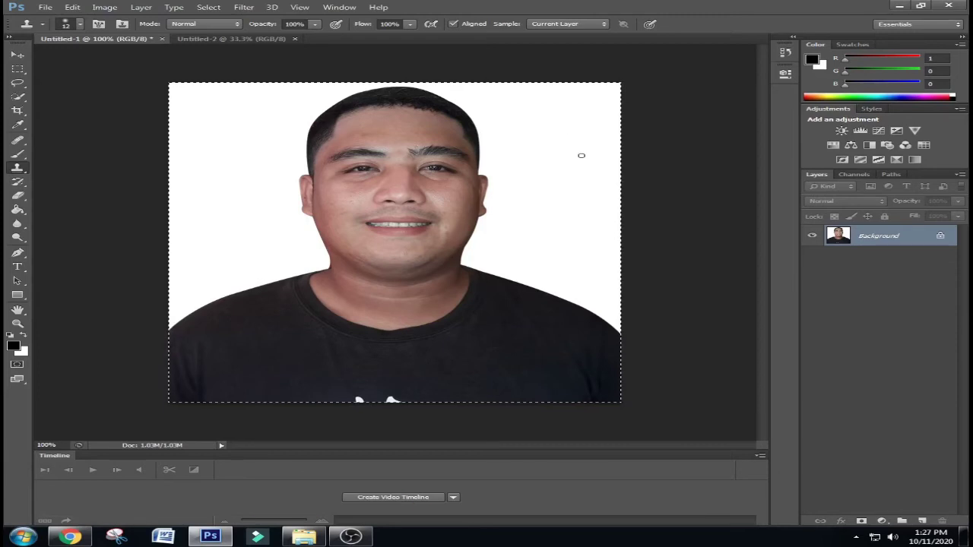
pyautogui.hotkey('ctrl', 'c')
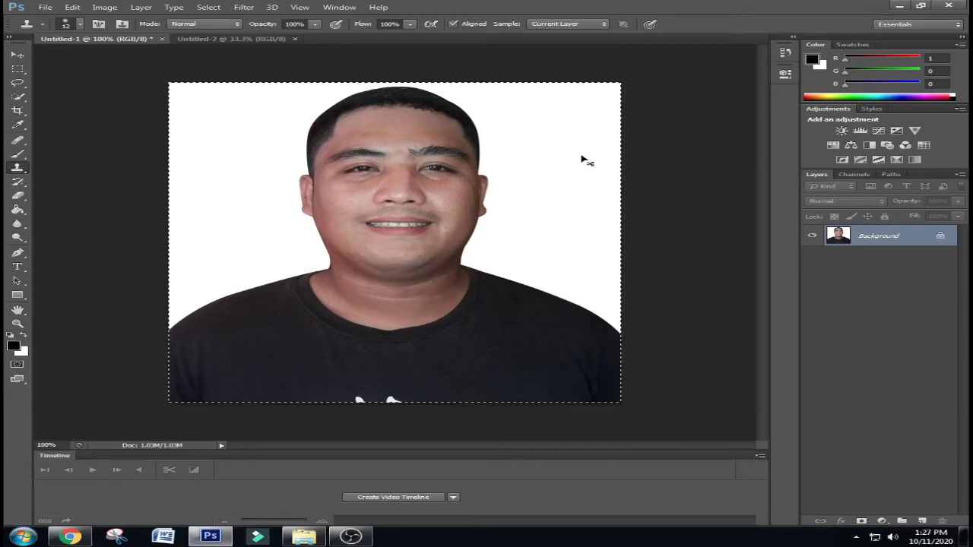
pyautogui.click(251, 38)
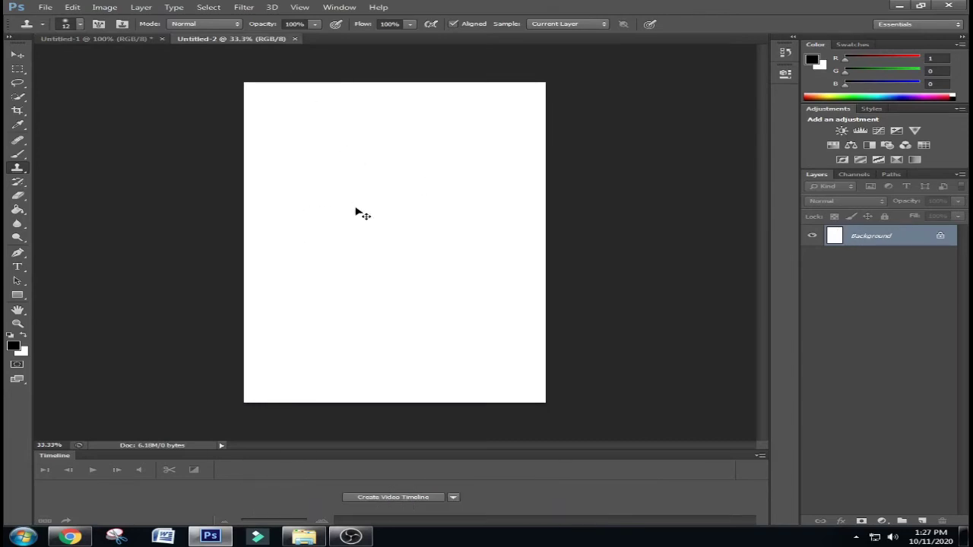
pyautogui.hotkey('ctrl', 'v')
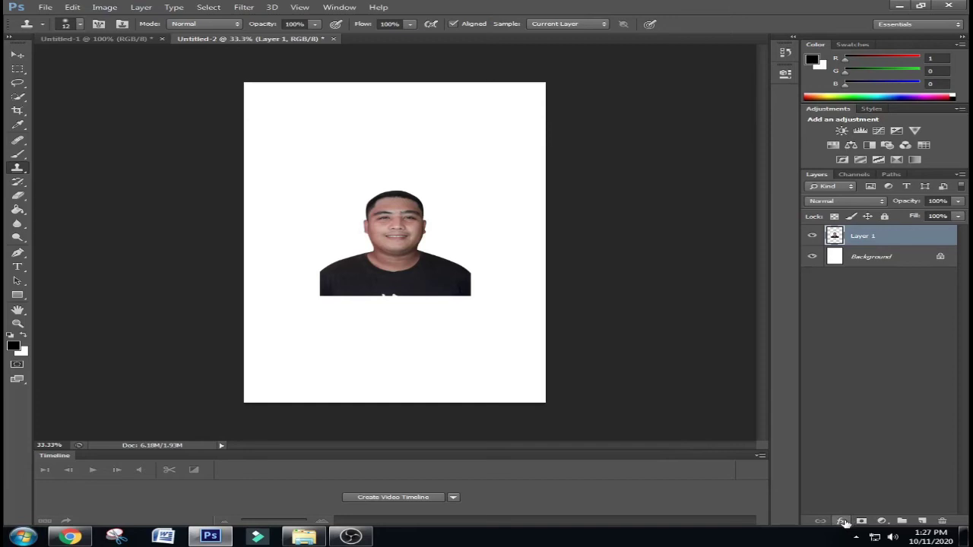
# Add a 2 px black Stroke layer effect to the pasted portrait.
pyautogui.click(842, 521)
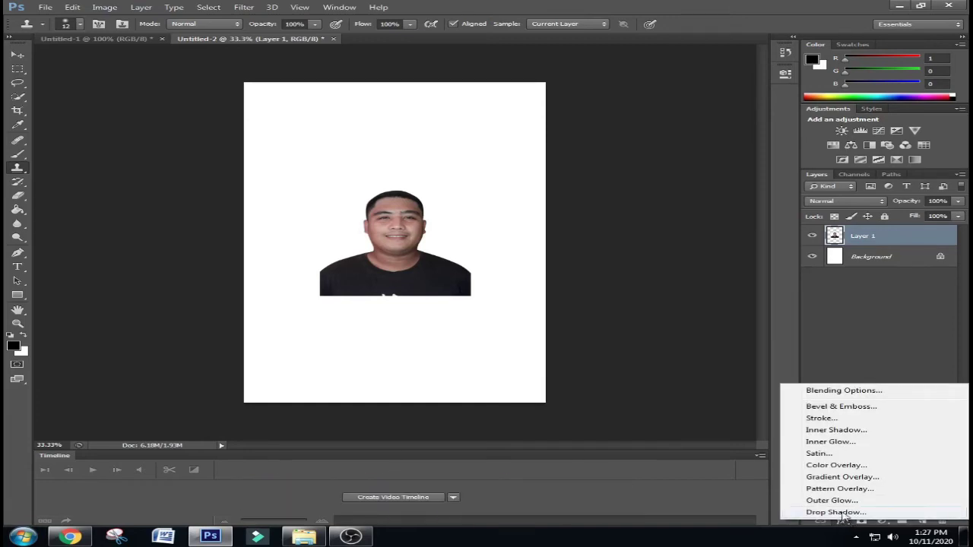
pyautogui.click(821, 418)
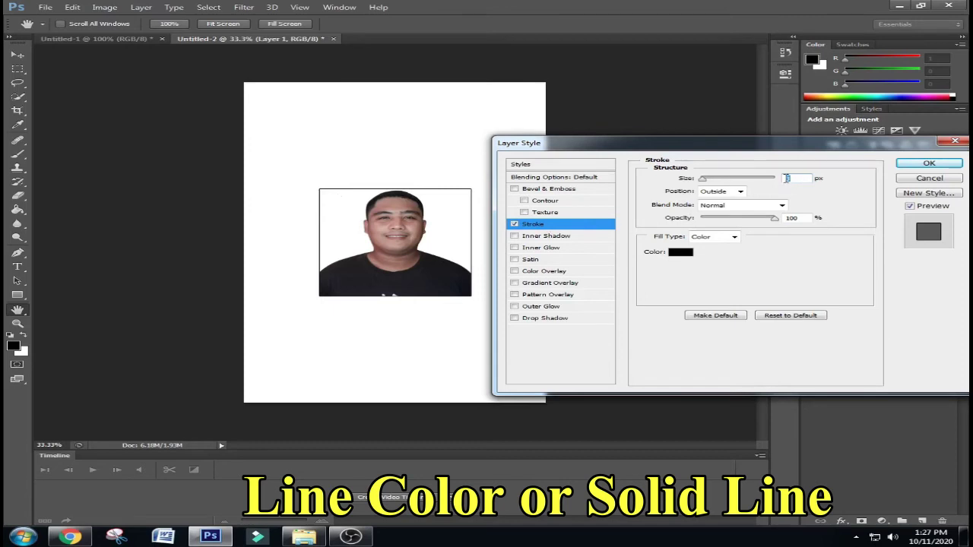
pyautogui.doubleClick(787, 178)
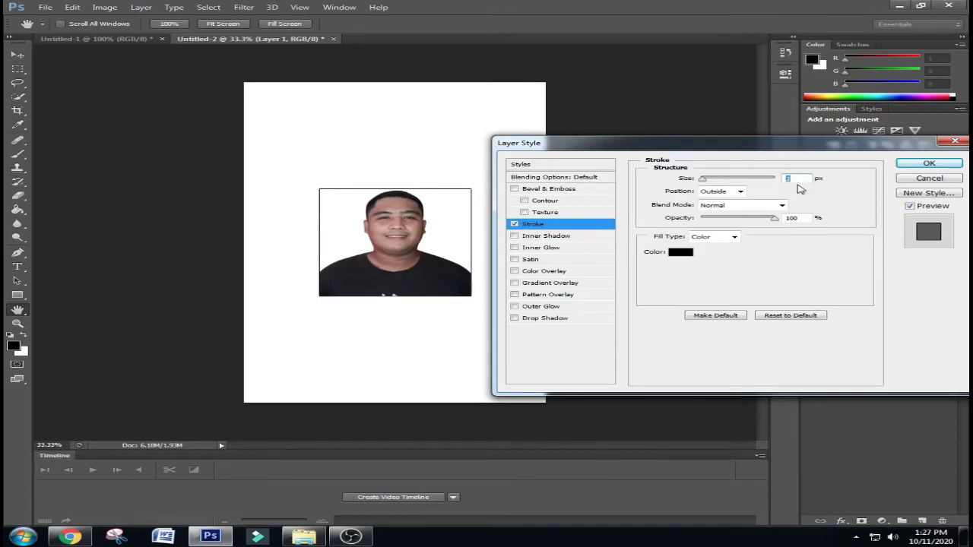
pyautogui.write('2')
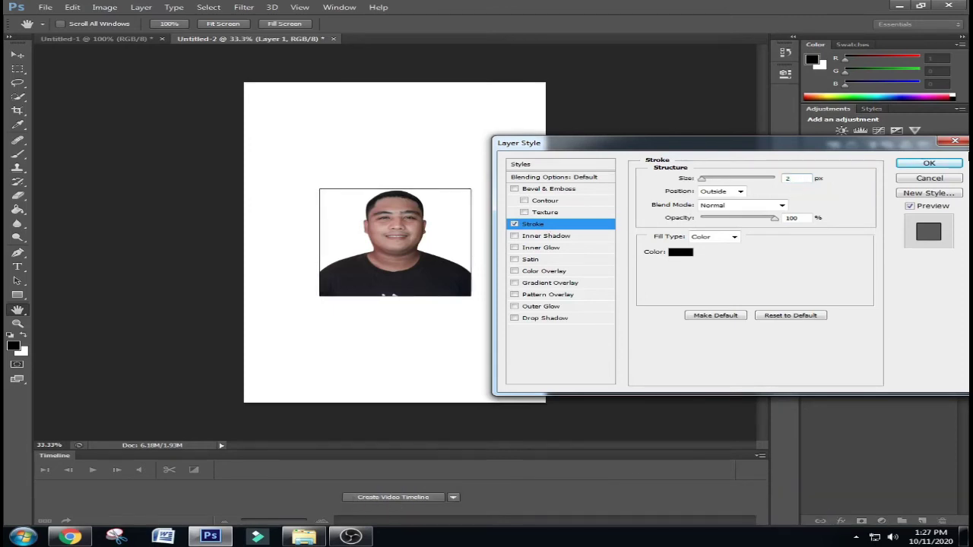
pyautogui.click(949, 164)
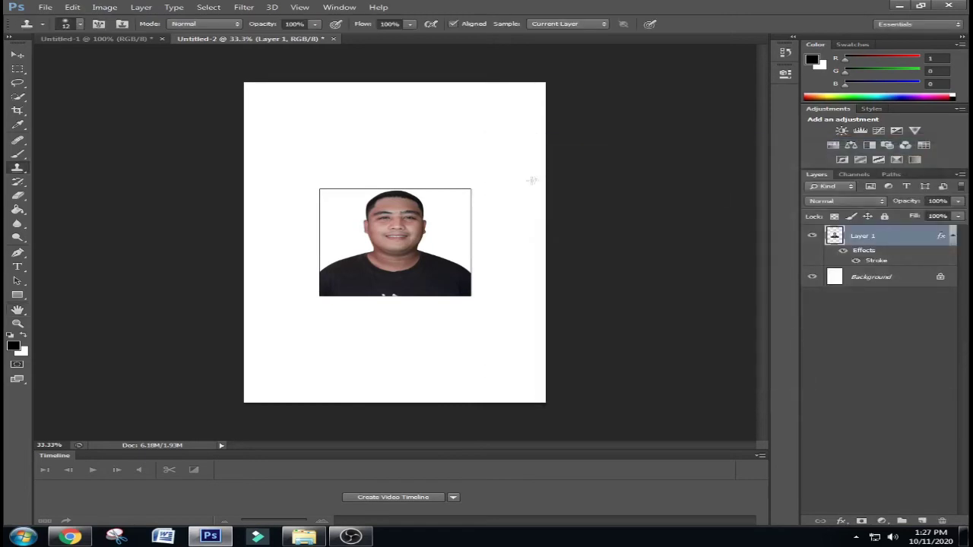
# Drag the stroked portrait to the top-left and arrow-nudge it flush into the corner.
pyautogui.click(18, 56)
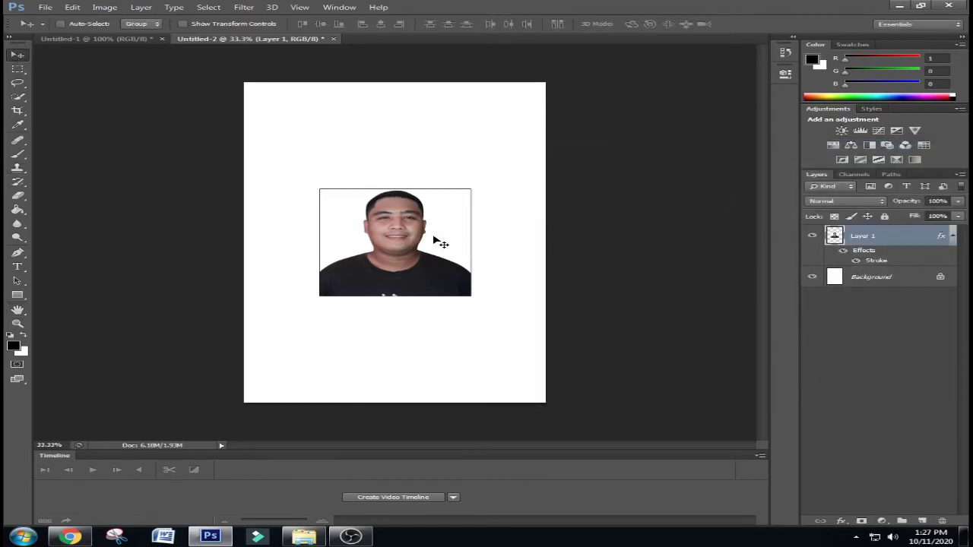
pyautogui.moveTo(428, 224)
pyautogui.mouseDown()
pyautogui.moveTo(415, 173)
pyautogui.moveTo(393, 147)
pyautogui.moveTo(366, 141)
pyautogui.mouseUp()
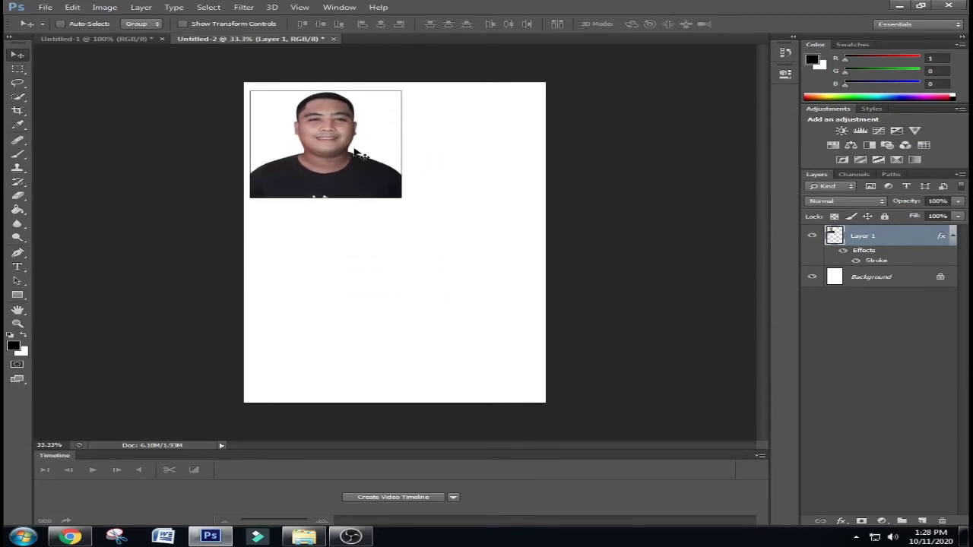
pyautogui.press('Left')
pyautogui.press('Left')
pyautogui.press('Left')
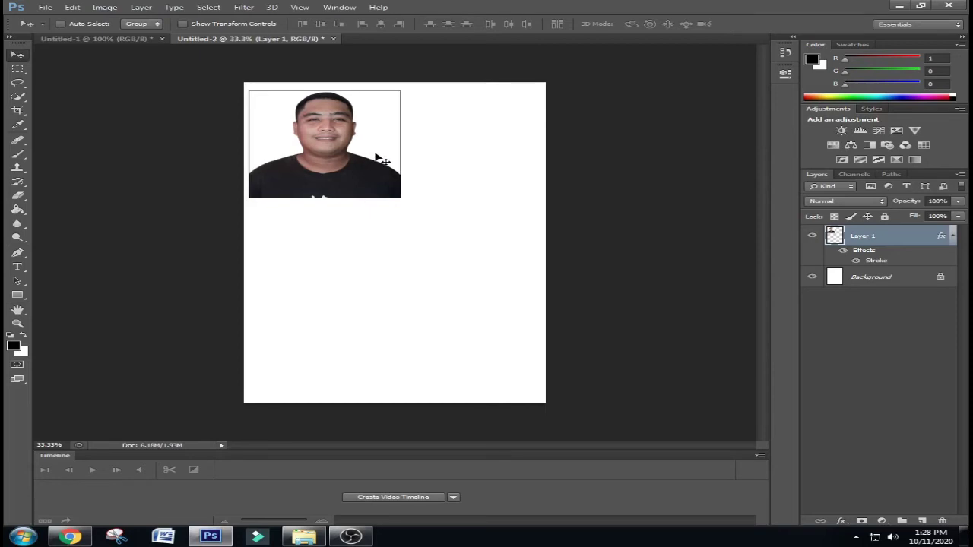
pyautogui.press('Left')
pyautogui.press('Left')
pyautogui.press('Left')
pyautogui.press('Left')
pyautogui.press('Left')
pyautogui.press('Left')
pyautogui.press('Left')
pyautogui.press('Left')
pyautogui.press('Left')
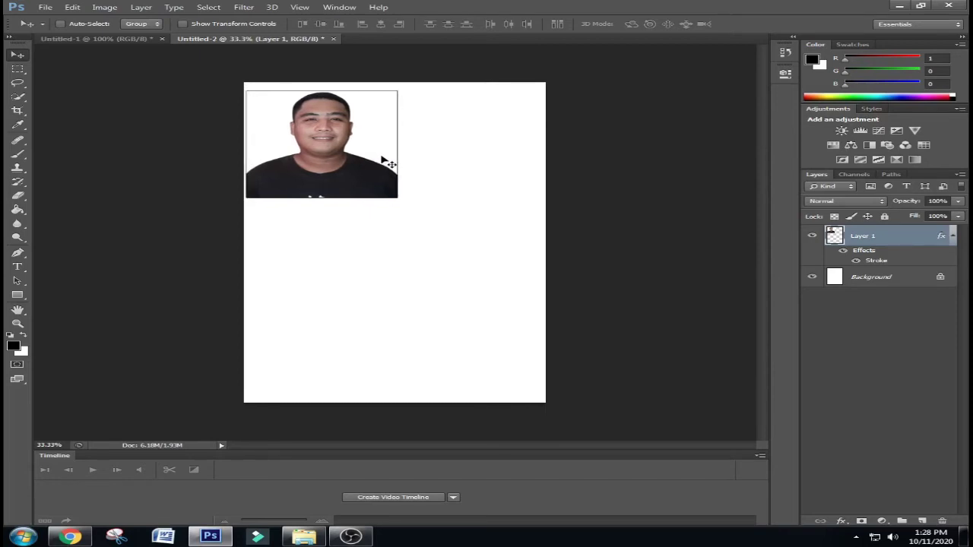
pyautogui.press('Up')
pyautogui.press('Up')
pyautogui.press('Up')
pyautogui.press('Up')
pyautogui.press('Up')
pyautogui.press('Up')
pyautogui.press('Up')
pyautogui.press('Up')
pyautogui.press('Up')
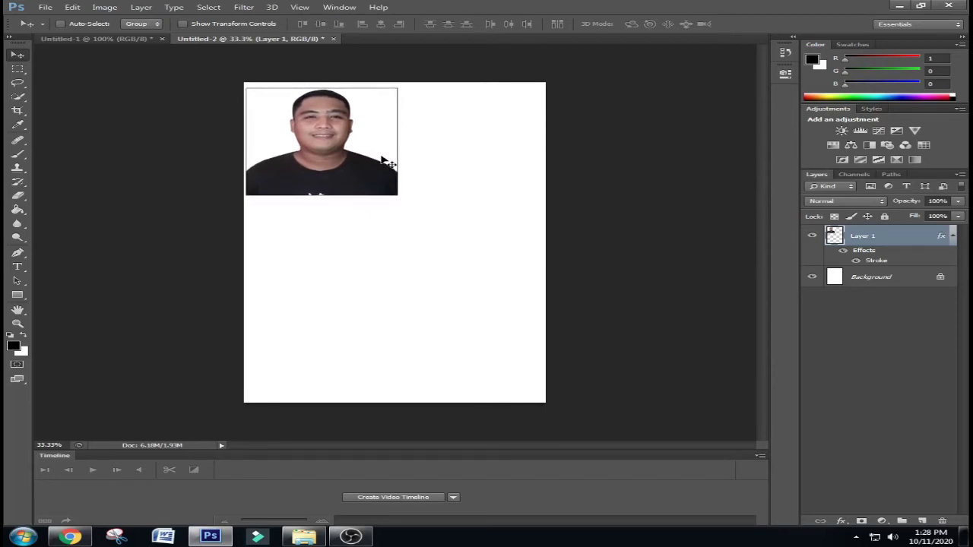
pyautogui.press('Down')
pyautogui.press('Down')
pyautogui.press('Down')
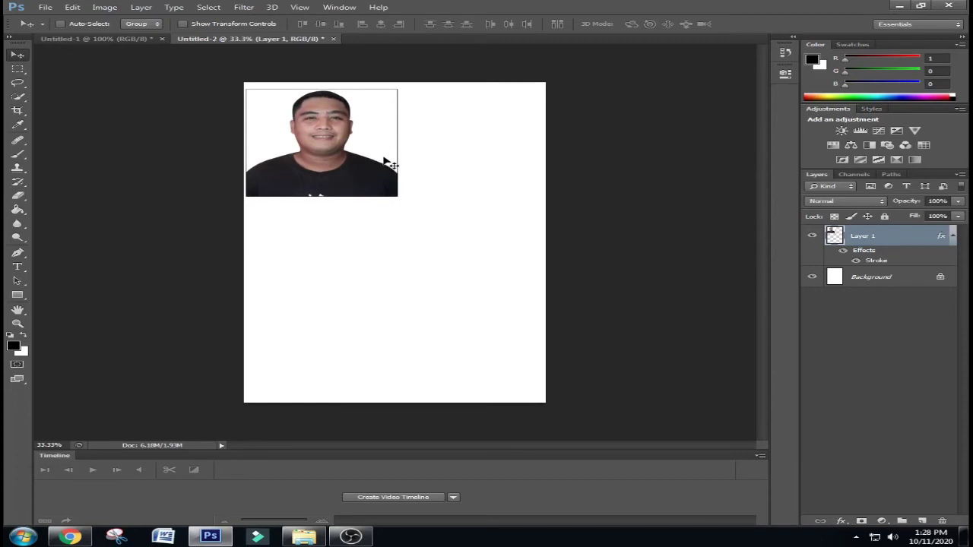
pyautogui.press('Left')
pyautogui.press('Left')
pyautogui.press('Left')
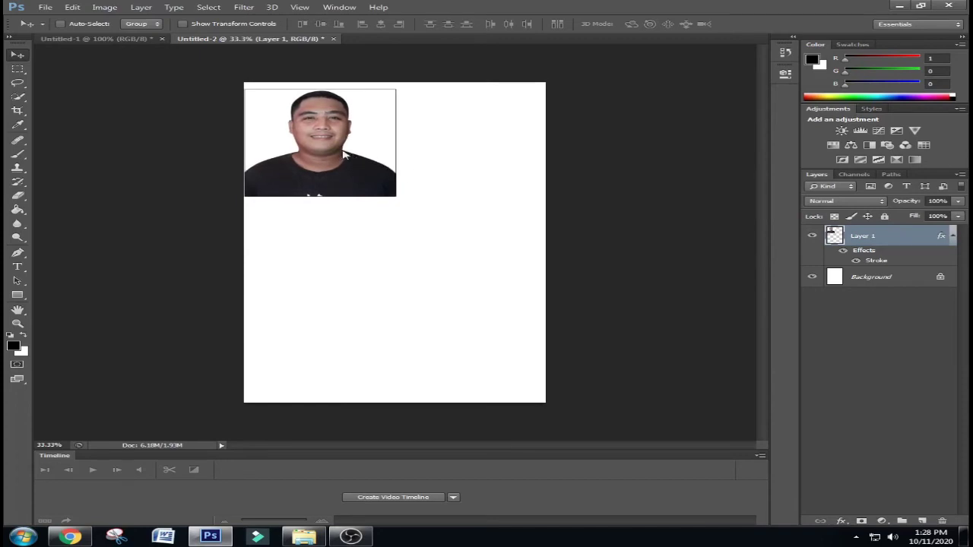
pyautogui.press('Left')
pyautogui.press('Left')
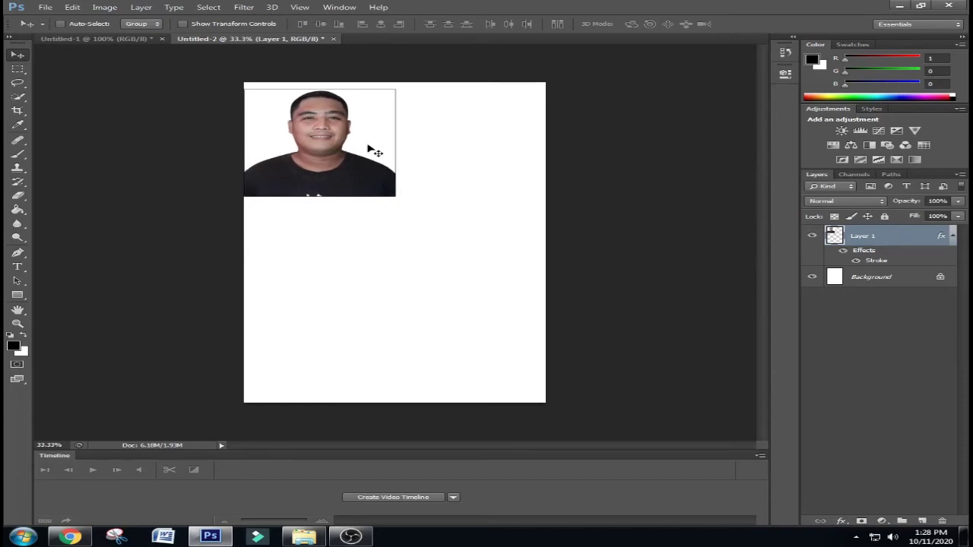
pyautogui.rightClick(370, 140)
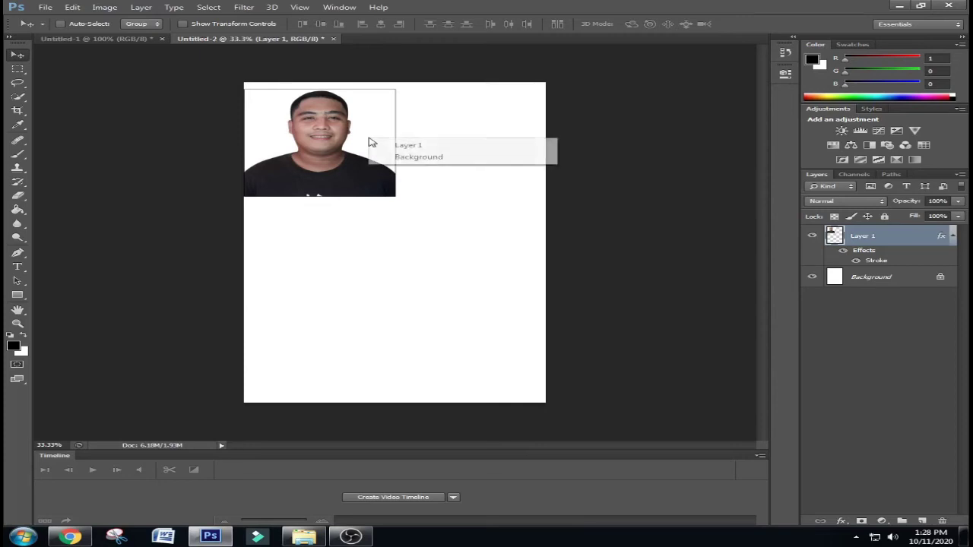
pyautogui.rightClick(373, 128)
pyautogui.rightClick(371, 124)
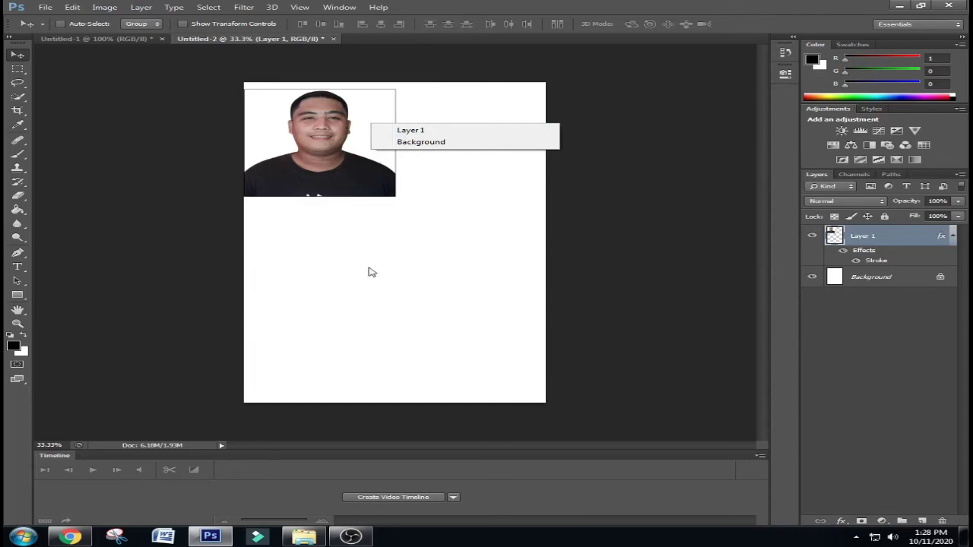
pyautogui.click(517, 225)
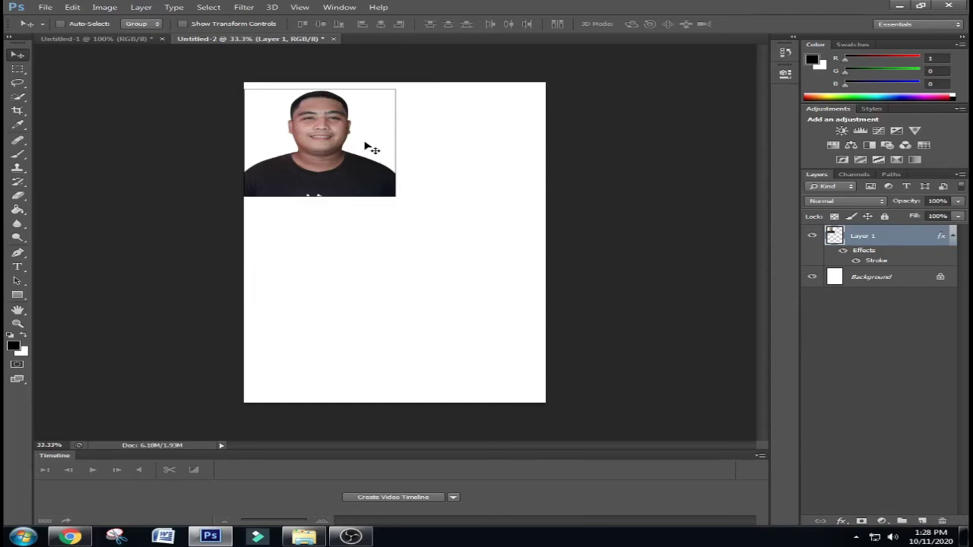
# Duplicate Layer 1 and place the copy beside the original portrait.
pyautogui.rightClick(880, 238)
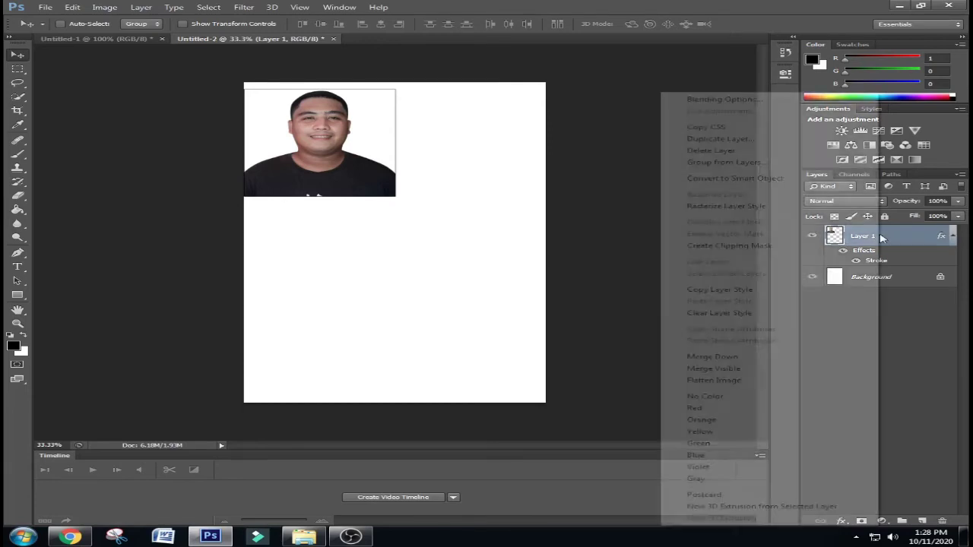
pyautogui.click(727, 140)
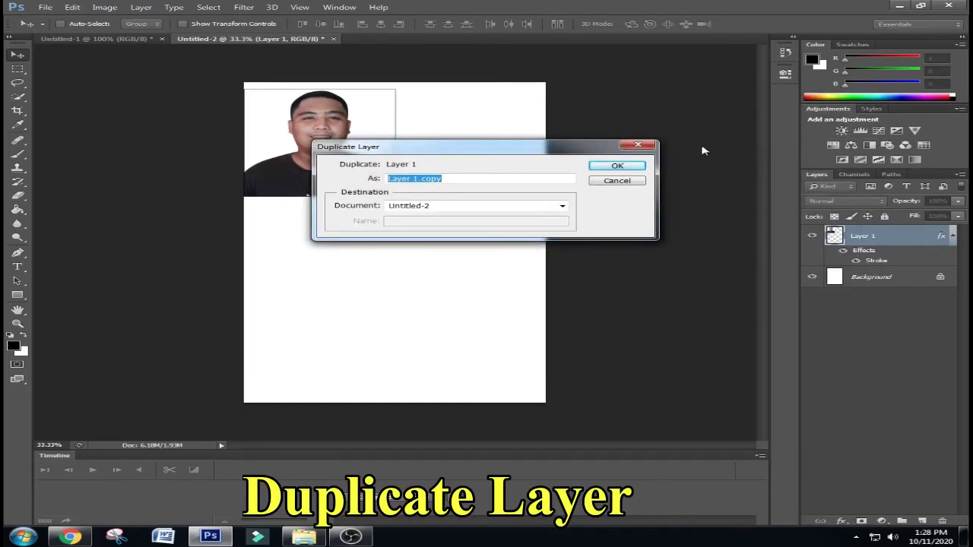
pyautogui.click(620, 167)
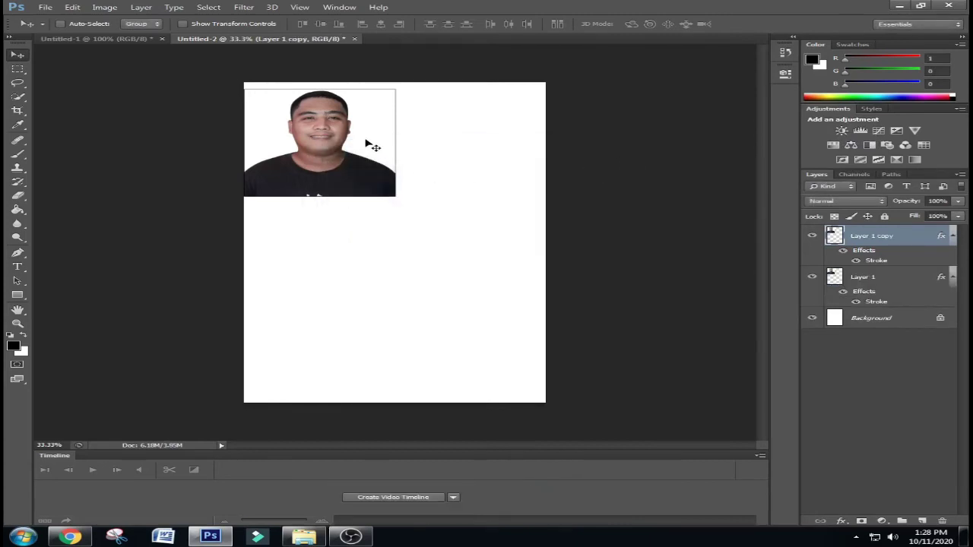
pyautogui.moveTo(372, 145); pyautogui.dragTo(523, 143)
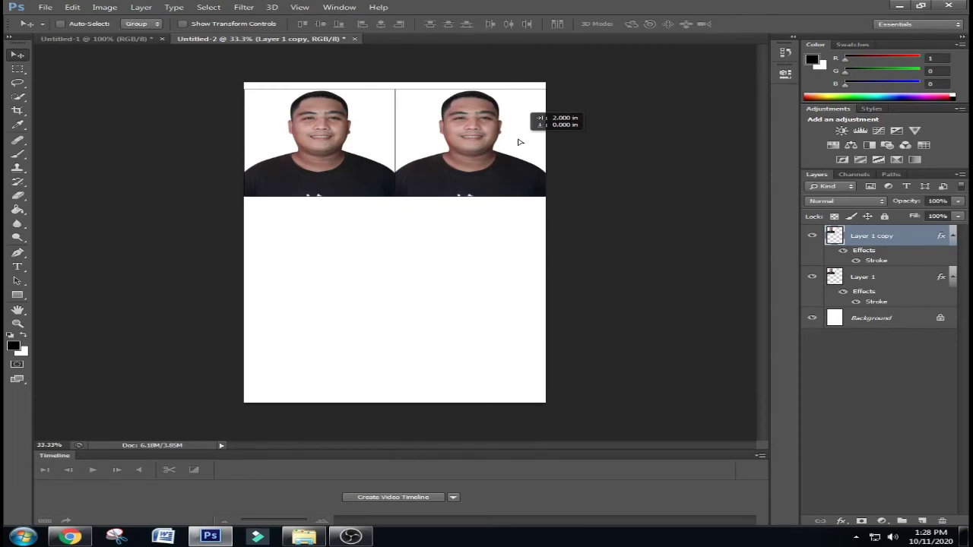
pyautogui.moveTo(523, 143); pyautogui.dragTo(518, 144)
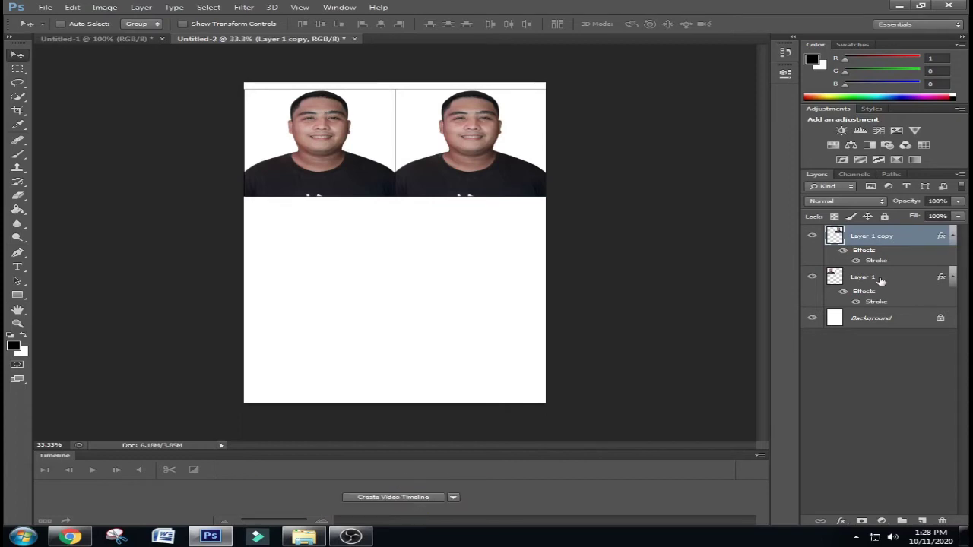
# Duplicate both portrait layers and move the copies down into a second row.
pyautogui.keyDown('ctrl'); pyautogui.click(882, 281); pyautogui.keyUp('ctrl')
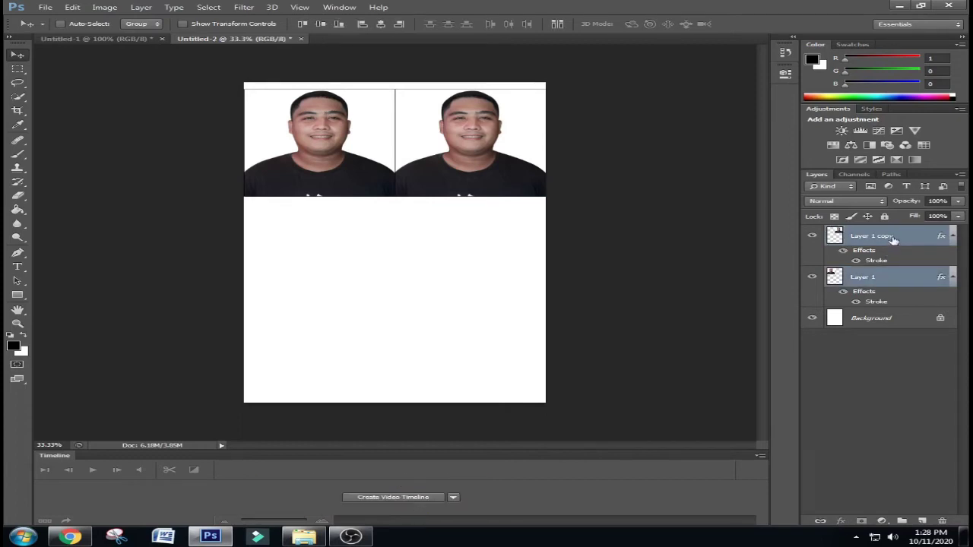
pyautogui.rightClick(893, 240)
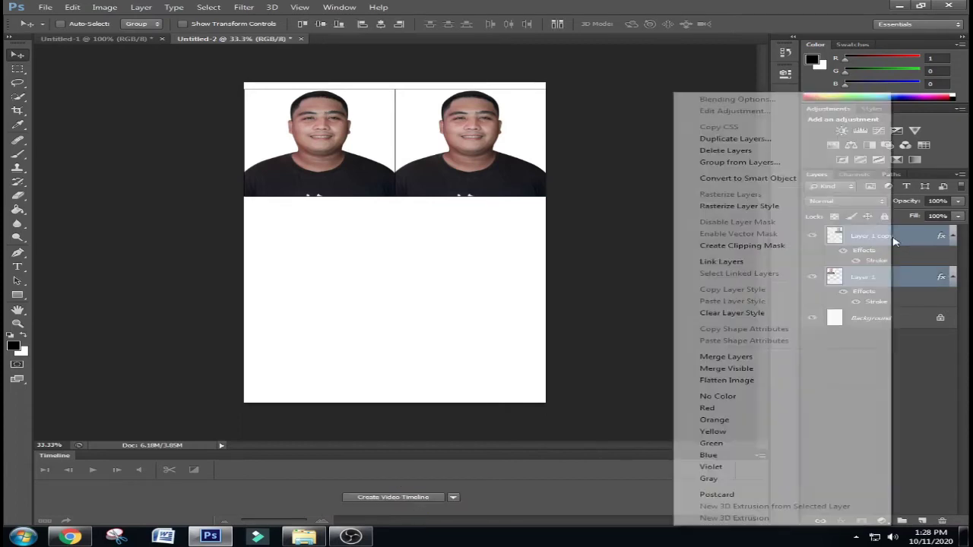
pyautogui.click(741, 139)
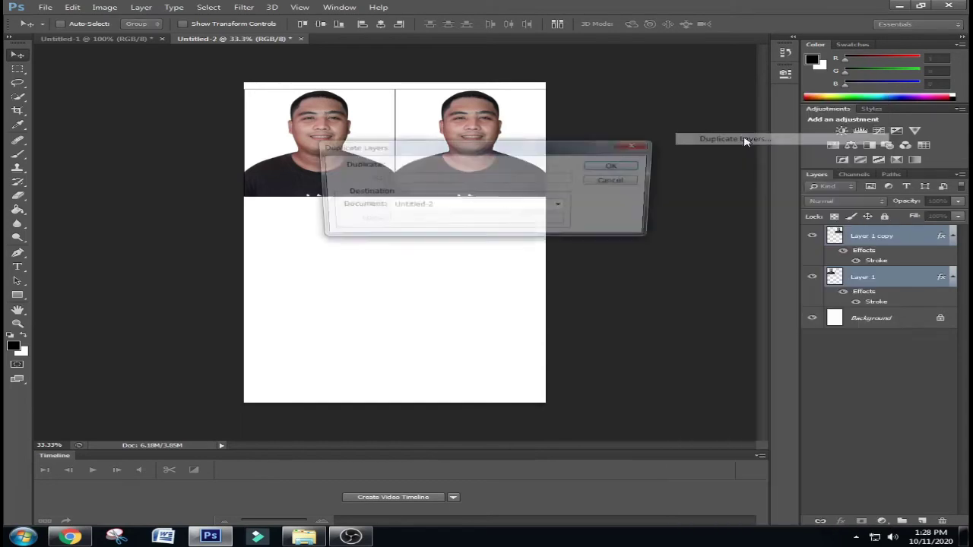
pyautogui.click(617, 165)
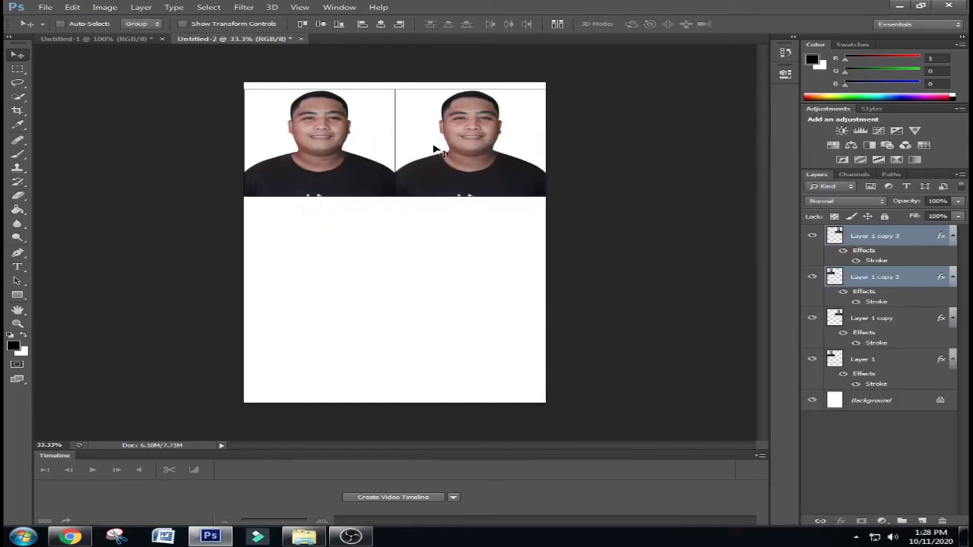
pyautogui.moveTo(425, 131); pyautogui.dragTo(427, 231)
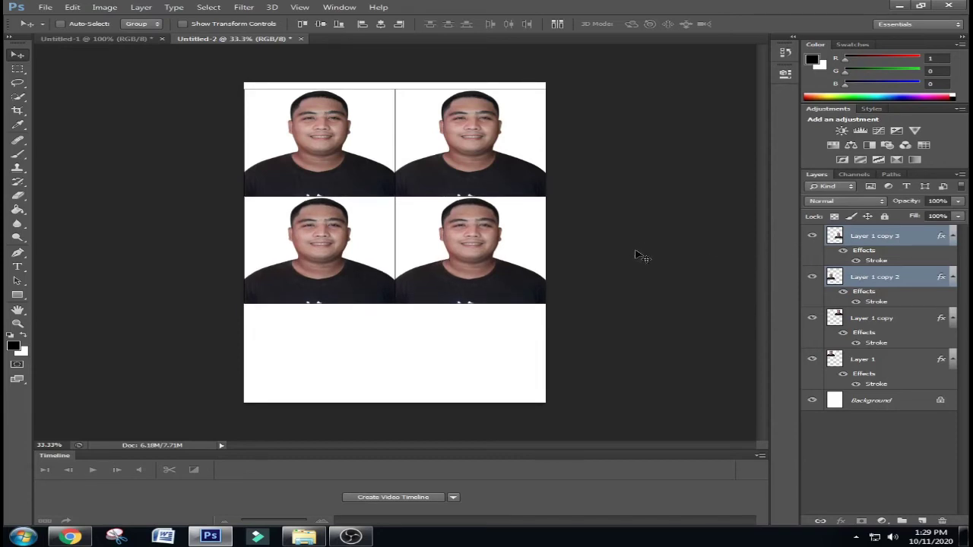
# Nudge all four portrait layers up to the sheet's top edge, then reselect Layer 1 alone.
pyautogui.keyDown('ctrl'); pyautogui.click(874, 319); pyautogui.keyUp('ctrl')
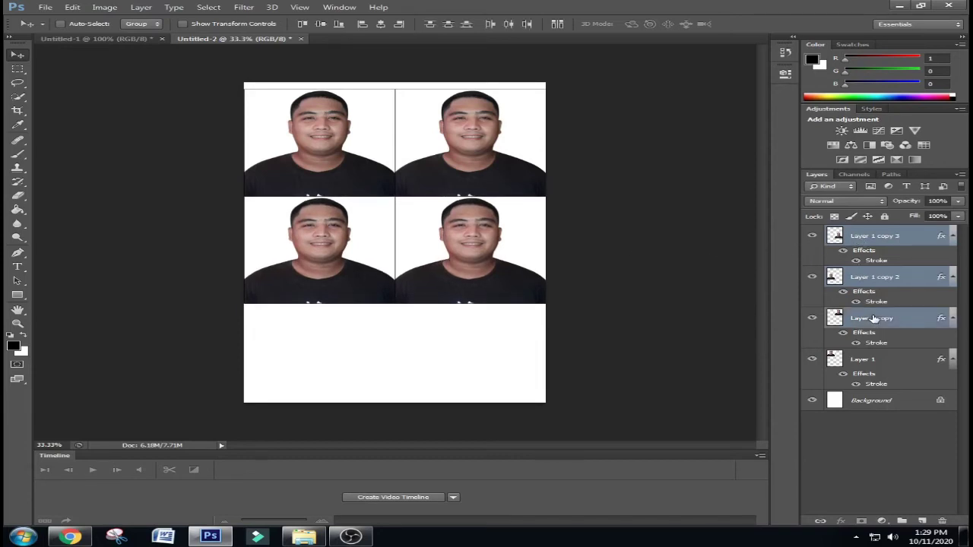
pyautogui.keyDown('ctrl'); pyautogui.click(870, 361); pyautogui.keyUp('ctrl')
pyautogui.press('Up')
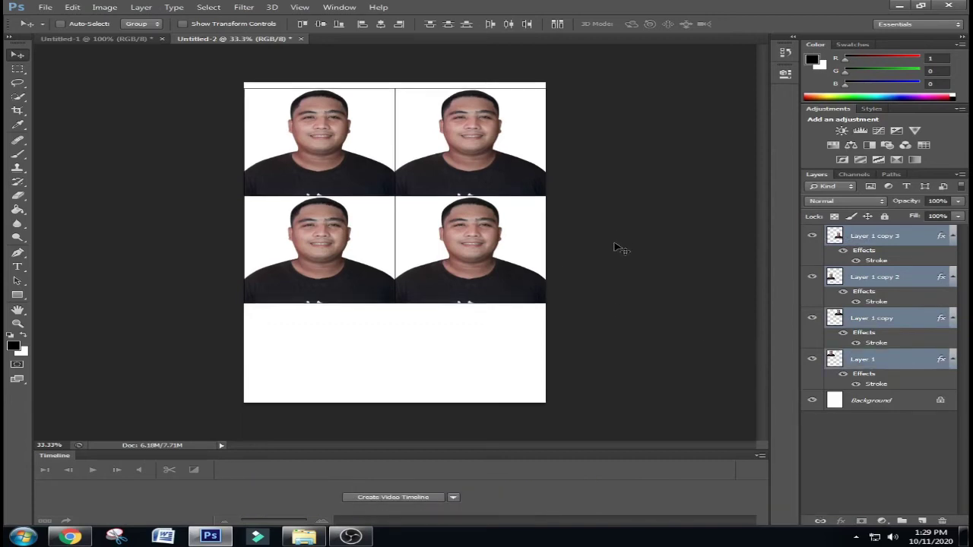
pyautogui.press('Up')
pyautogui.press('Up')
pyautogui.press('Up')
pyautogui.press('Up')
pyautogui.press('Up')
pyautogui.press('Up')
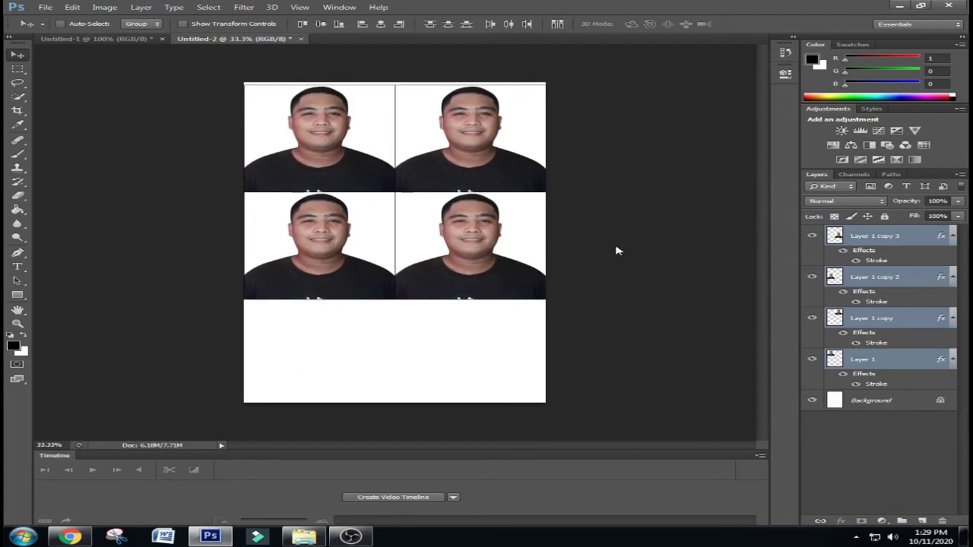
pyautogui.press('Up')
pyautogui.press('Up')
pyautogui.press('Up')
pyautogui.press('Up')
pyautogui.press('Up')
pyautogui.press('Up')
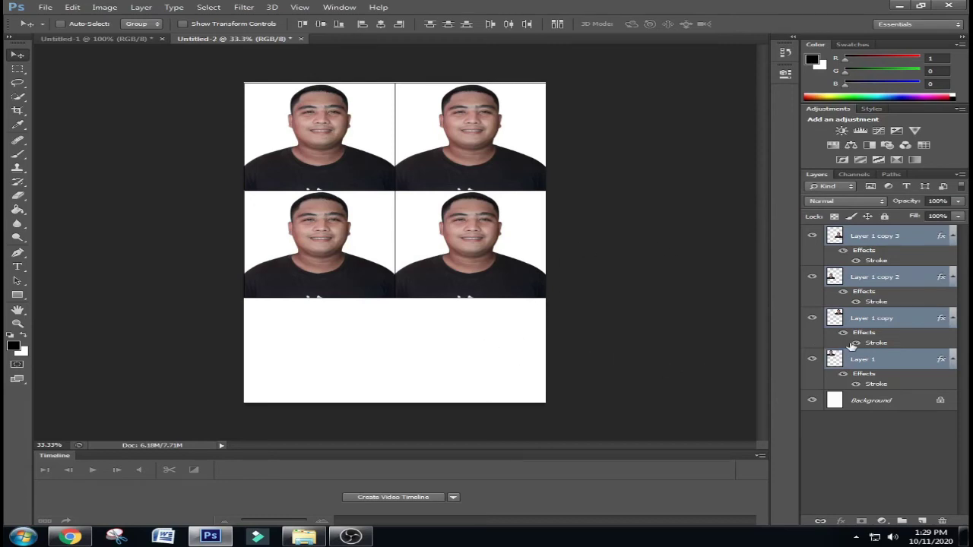
pyautogui.click(878, 365)
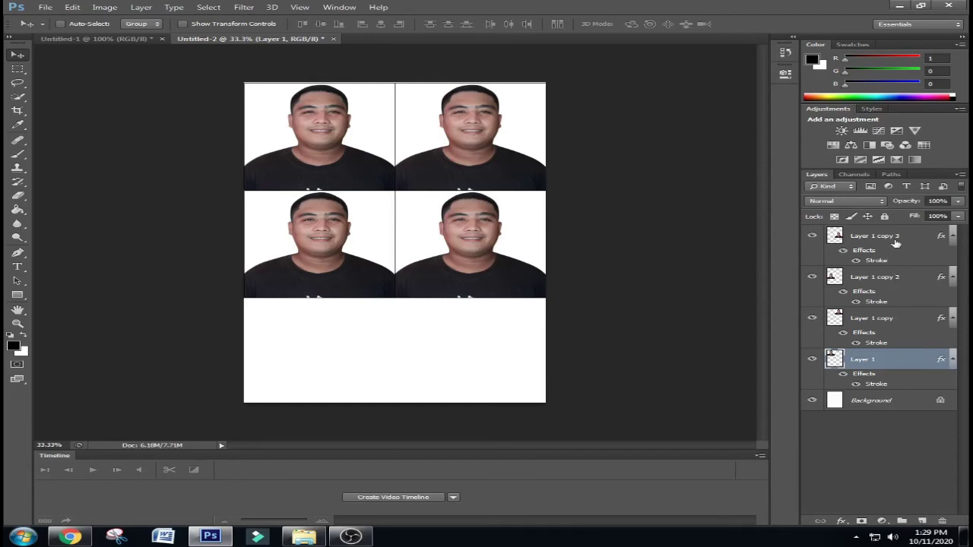
# Make Layer 1 copy 3, the lower-right portrait, the active layer.
pyautogui.rightClick(493, 251)
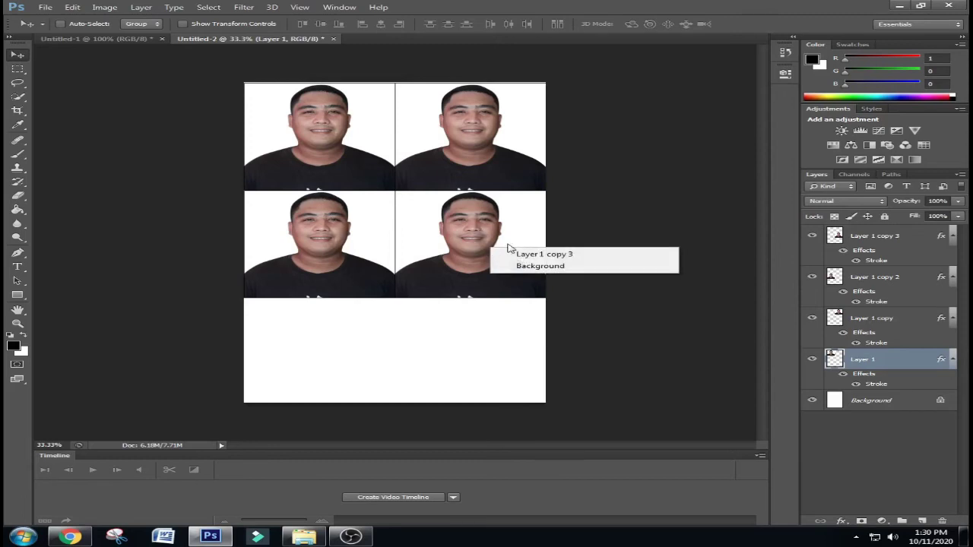
pyautogui.rightClick(489, 255)
pyautogui.rightClick(466, 248)
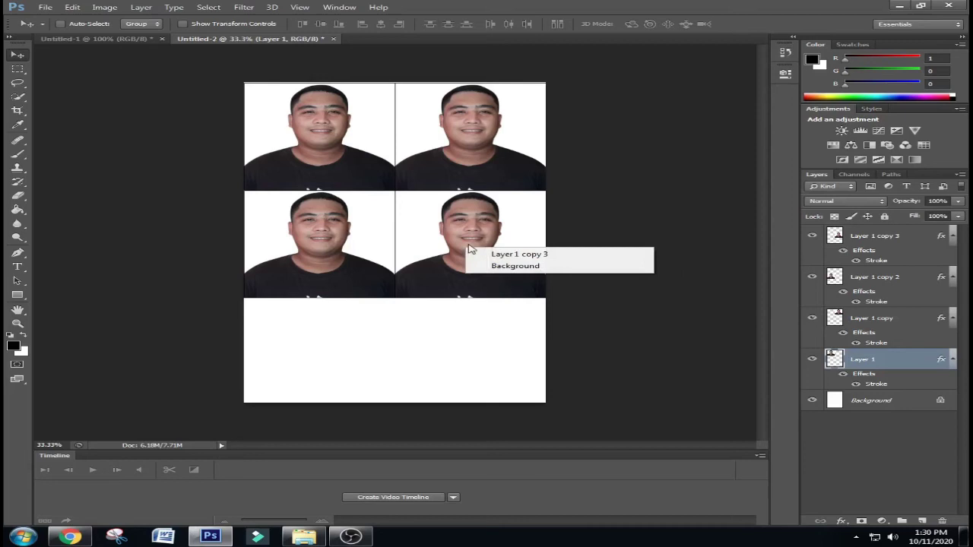
pyautogui.click(524, 255)
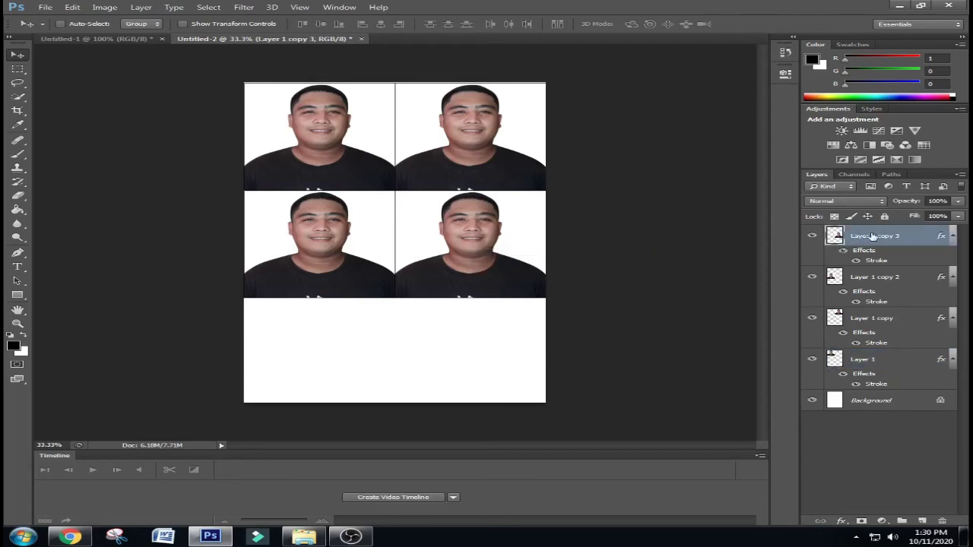
# Duplicate it as Layer 1 copy 4 and move it to the bottom-left below the grid.
pyautogui.rightClick(872, 237)
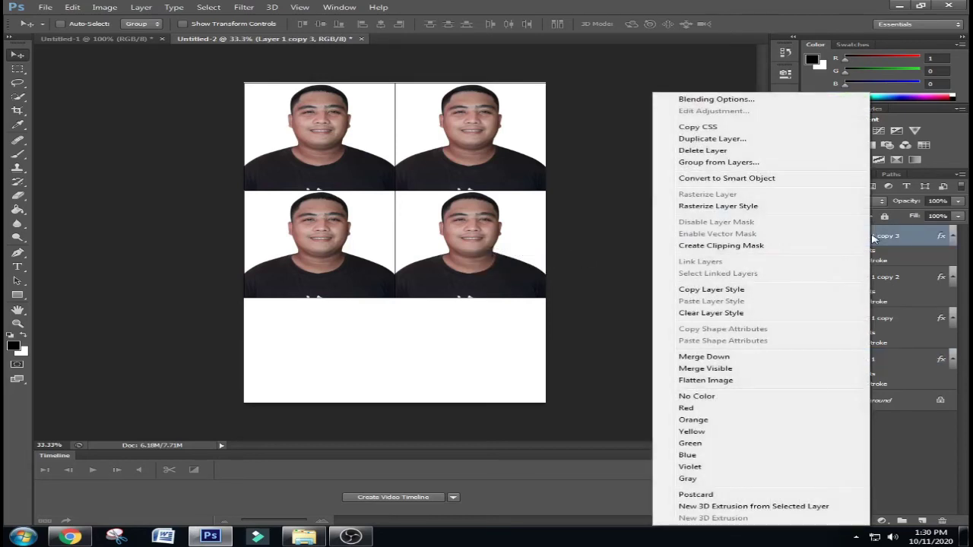
pyautogui.click(712, 139)
pyautogui.click(617, 166)
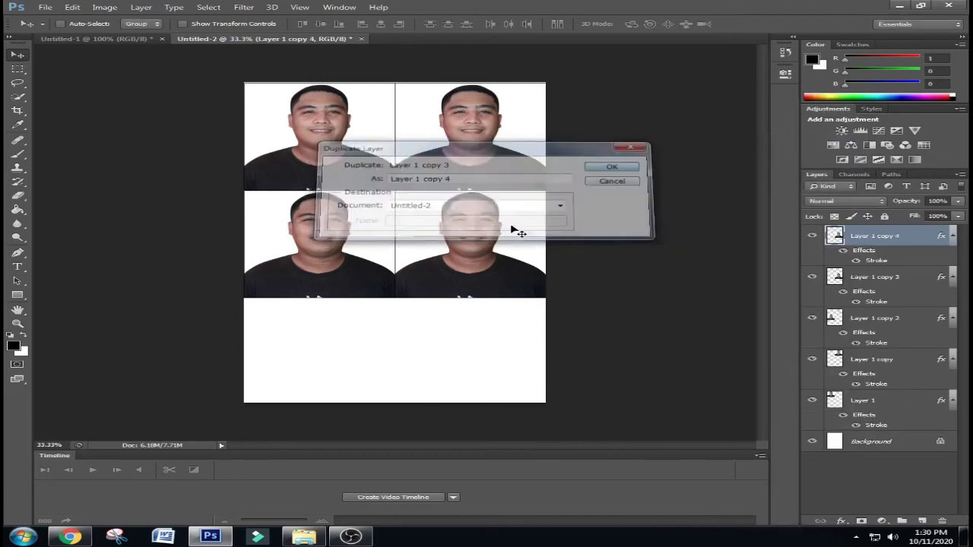
pyautogui.moveTo(471, 256)
pyautogui.mouseDown()
pyautogui.moveTo(471, 357)
pyautogui.moveTo(355, 325)
pyautogui.mouseUp()
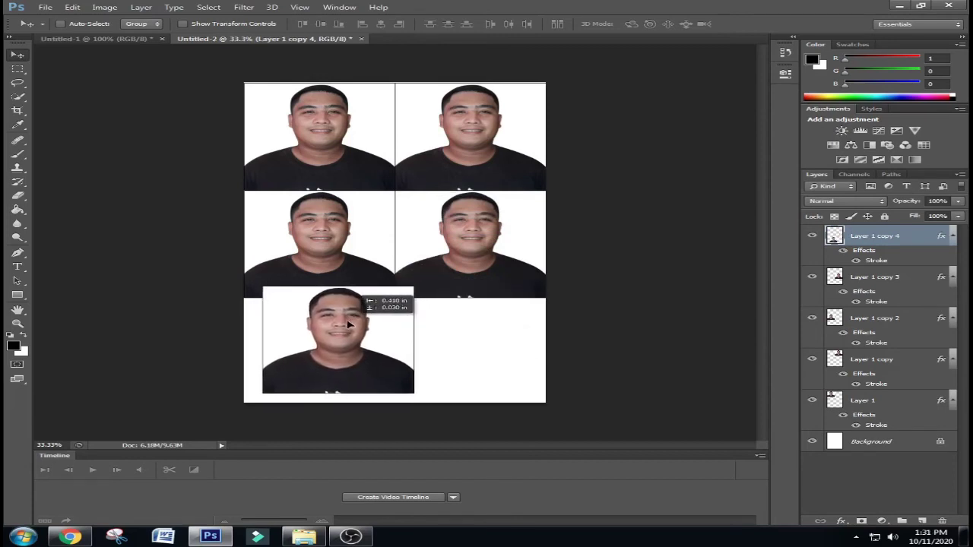
pyautogui.moveTo(355, 324); pyautogui.dragTo(347, 325)
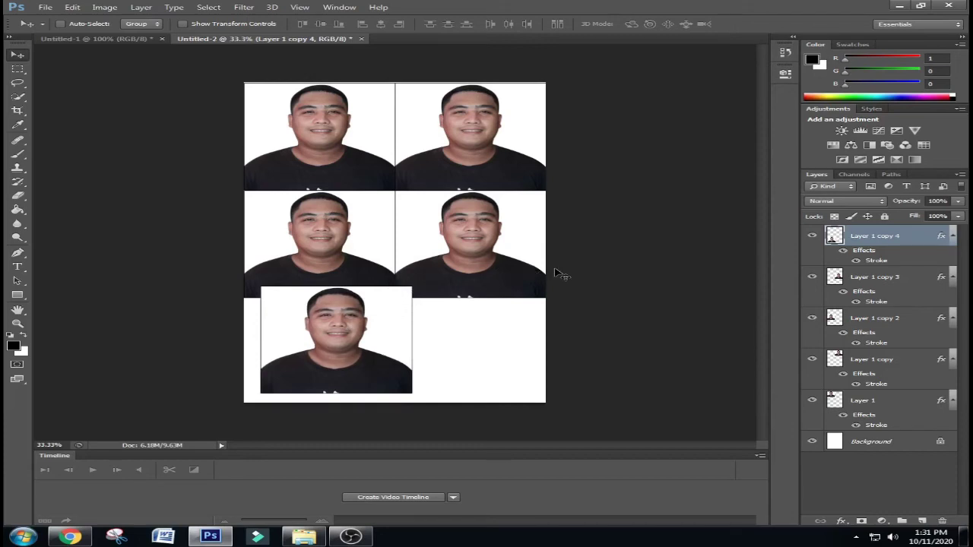
# Scale Layer 1 copy 4 to 1.000 in square (50%) and move it to the empty area's top-left.
pyautogui.hotkey('ctrl', 't')
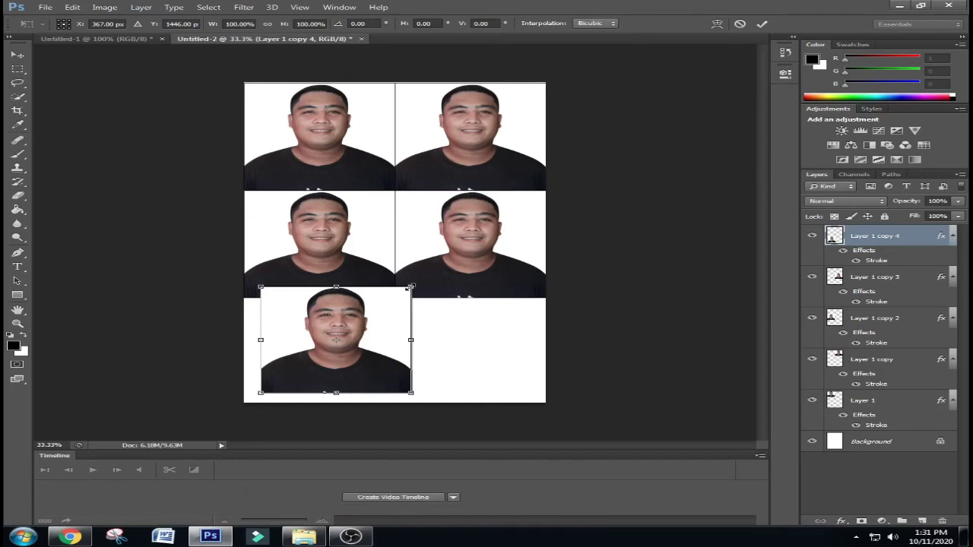
pyautogui.moveTo(410, 287); pyautogui.dragTo(381, 314)
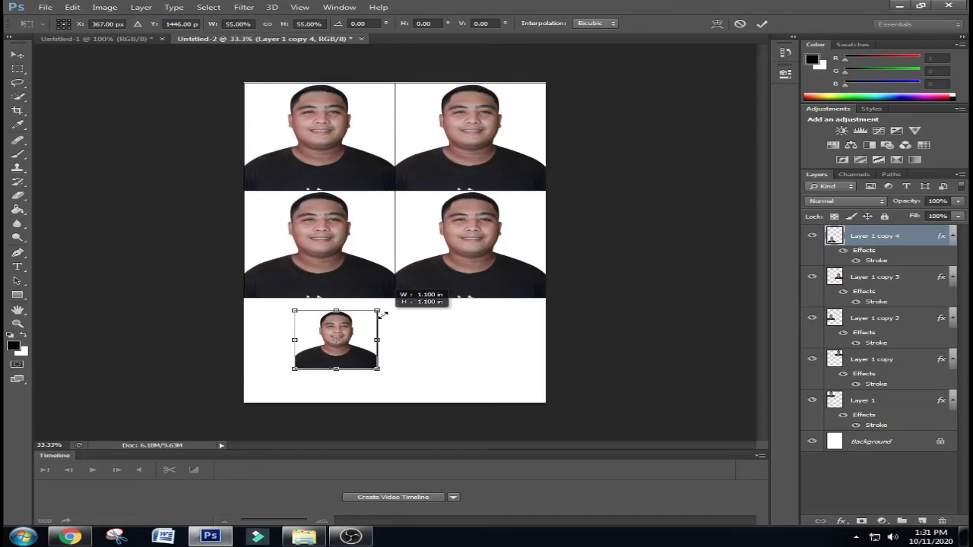
pyautogui.moveTo(382, 313); pyautogui.dragTo(380, 317)
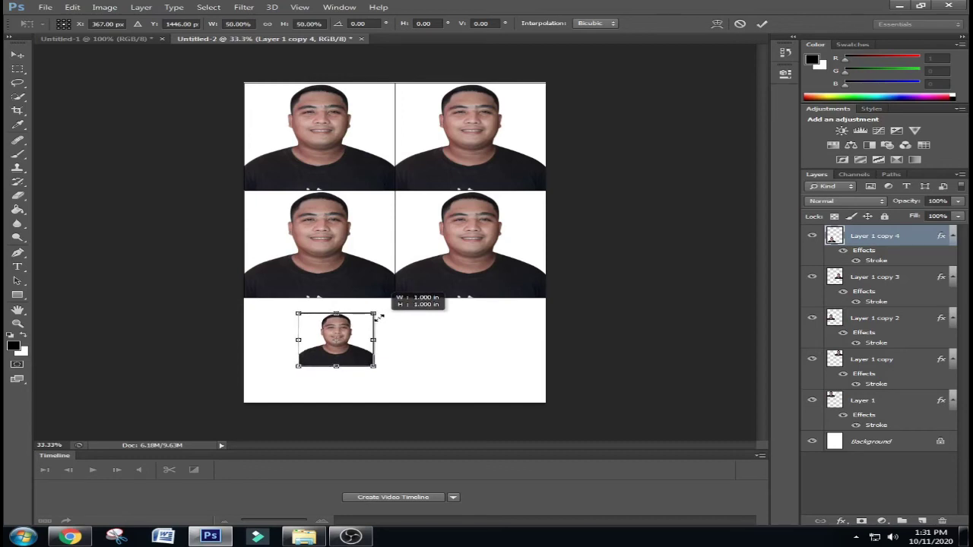
pyautogui.moveTo(379, 317); pyautogui.dragTo(337, 339)
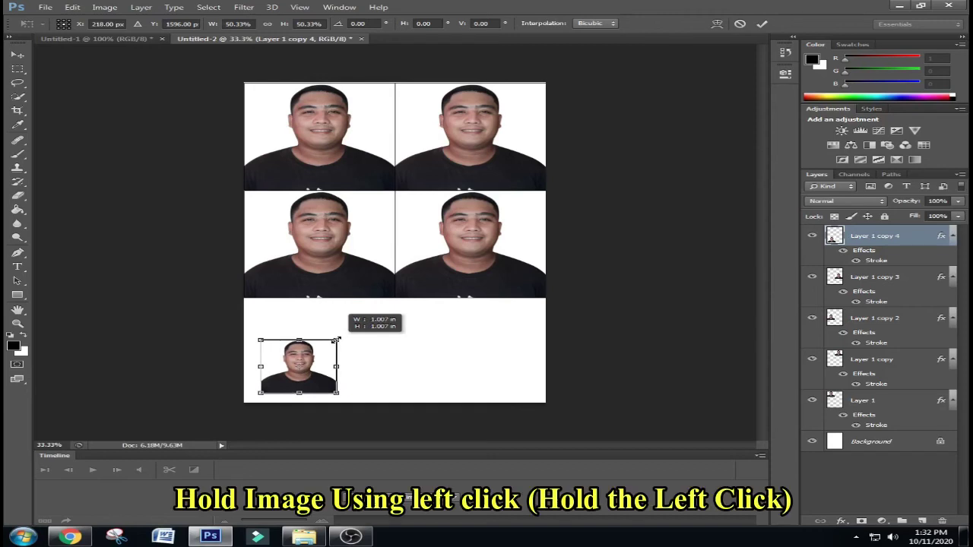
pyautogui.moveTo(336, 340); pyautogui.dragTo(337, 339)
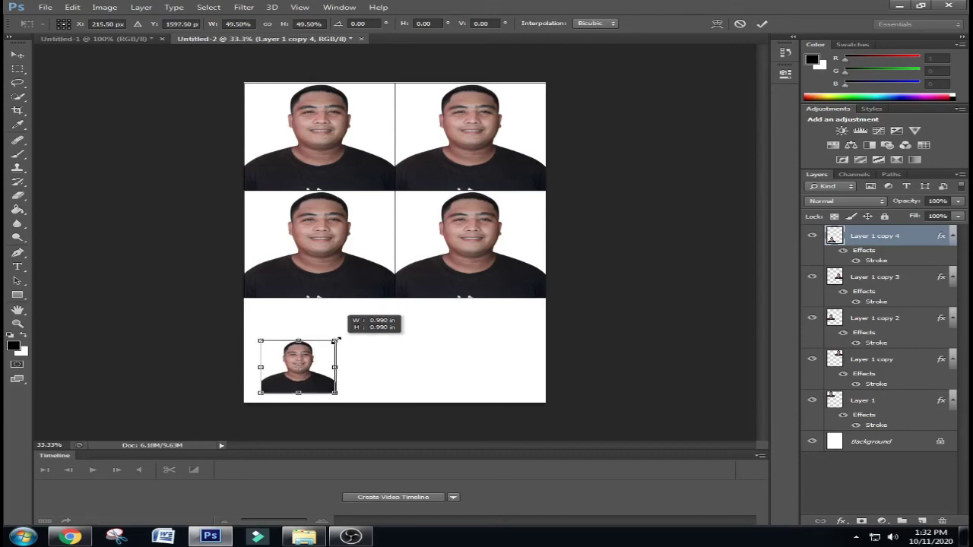
pyautogui.moveTo(336, 340); pyautogui.dragTo(336, 340)
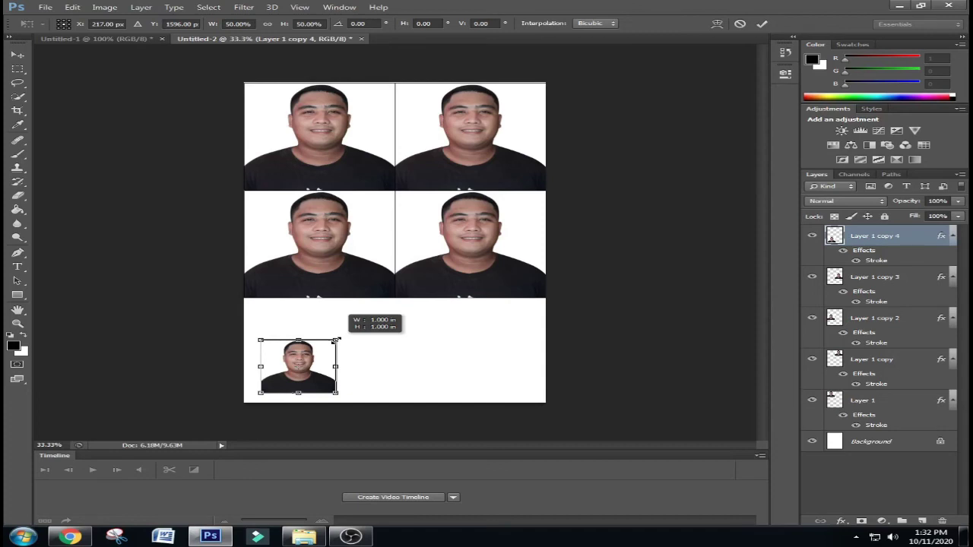
pyautogui.moveTo(336, 340); pyautogui.dragTo(337, 339)
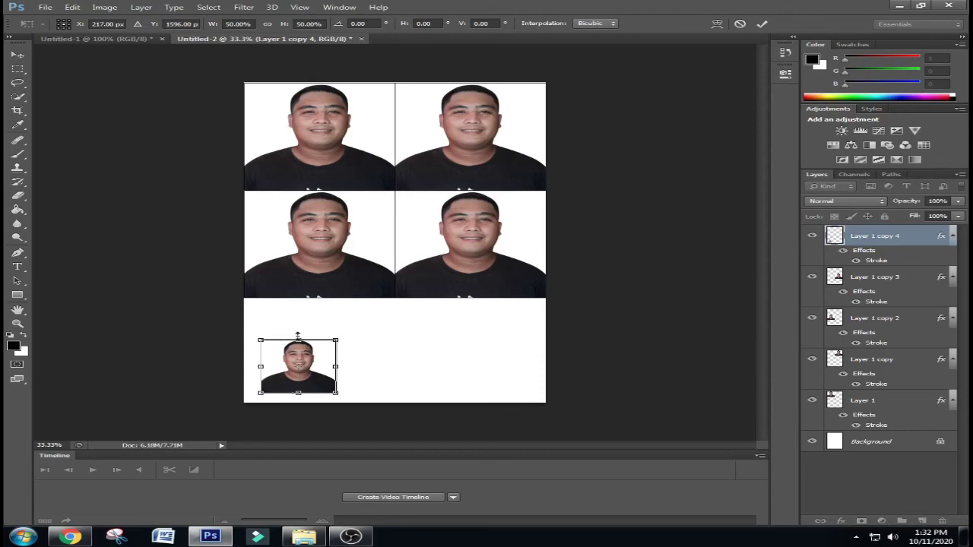
pyautogui.moveTo(316, 360); pyautogui.dragTo(301, 318)
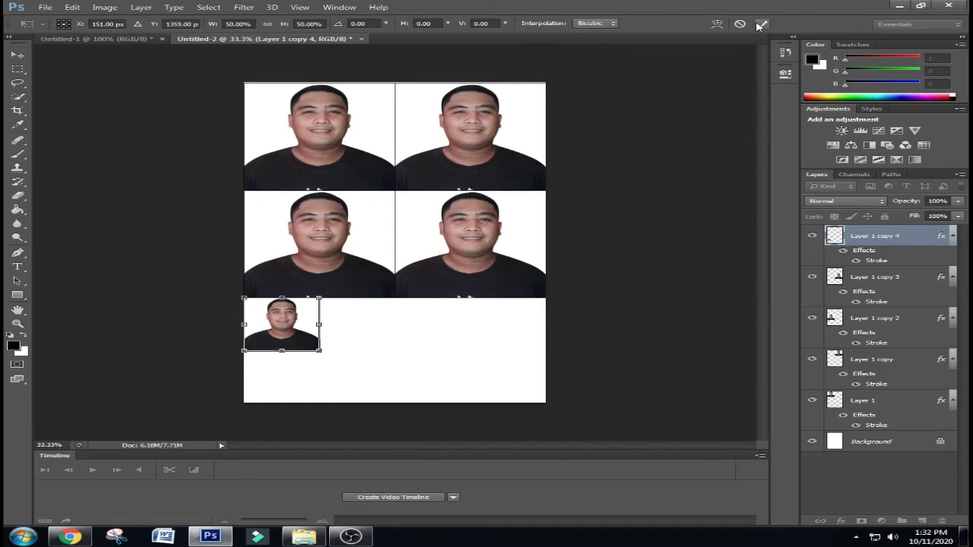
# Commit the transform and duplicate the small photo as Layer 1 copy 5, placed right beside it.
pyautogui.click(760, 27)
pyautogui.rightClick(878, 239)
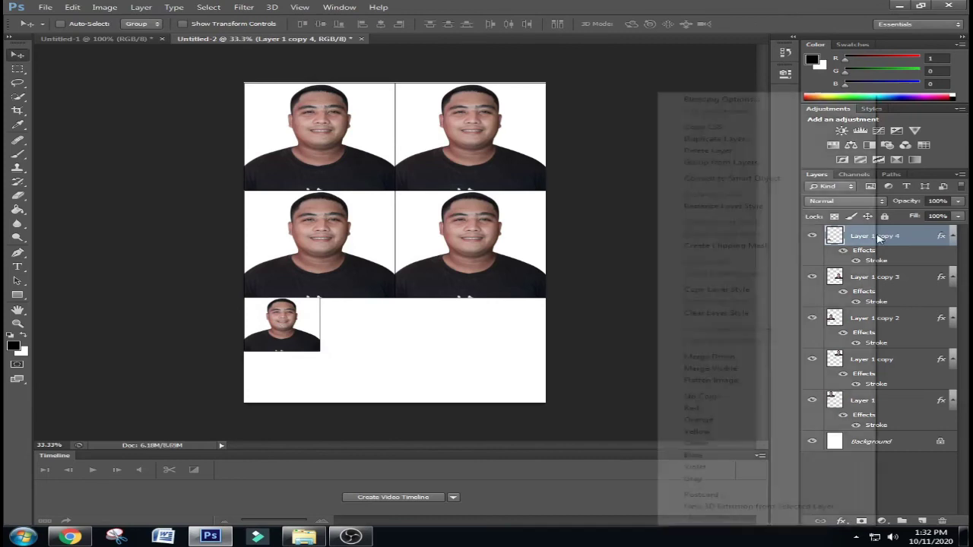
pyautogui.click(719, 140)
pyautogui.click(621, 164)
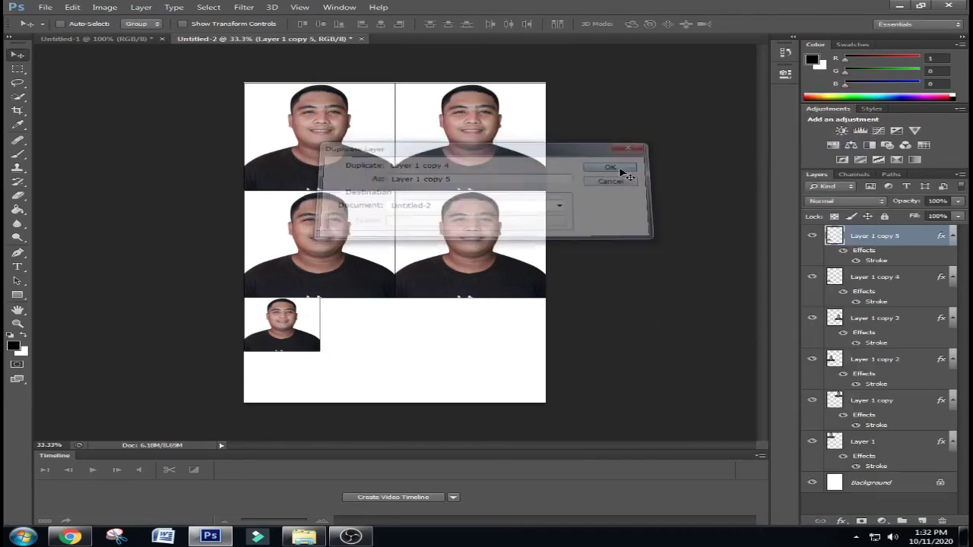
pyautogui.moveTo(318, 323); pyautogui.dragTo(371, 322)
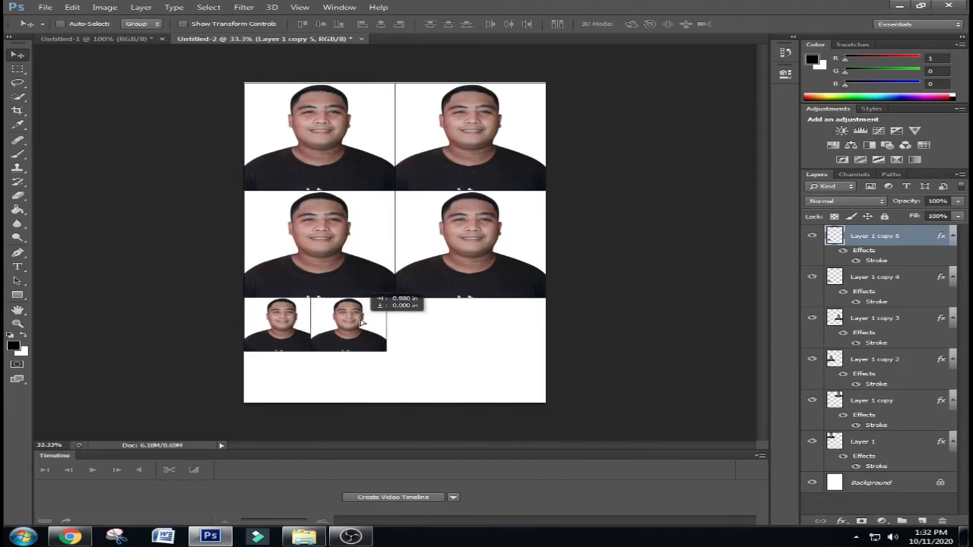
pyautogui.press('Right')
pyautogui.press('Right')
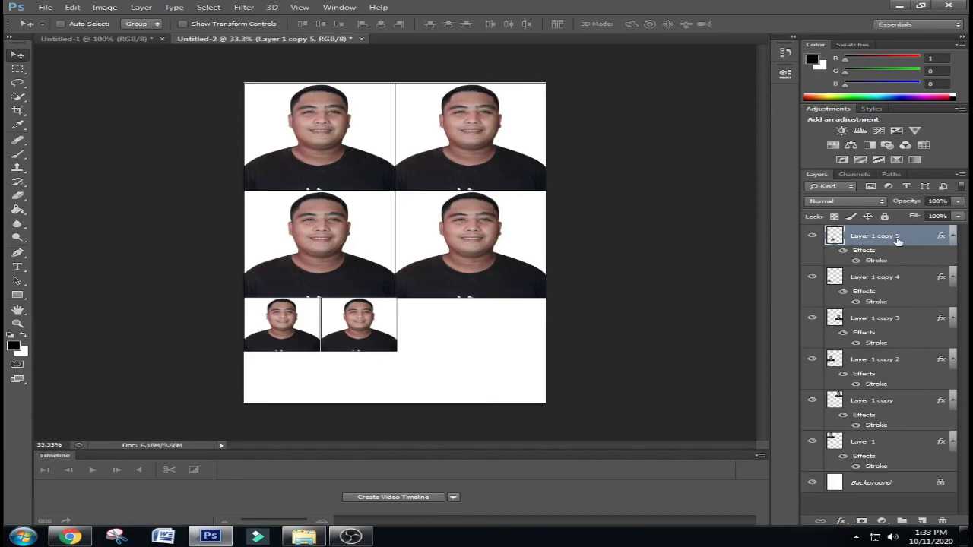
# Duplicate again as Layer 1 copy 6 and place it right of the second small photo.
pyautogui.rightClick(897, 238)
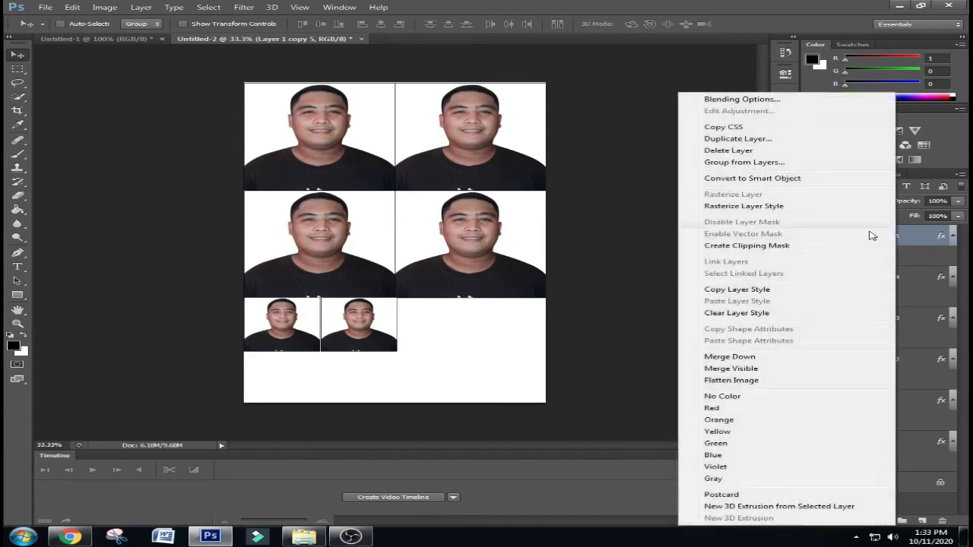
pyautogui.click(760, 139)
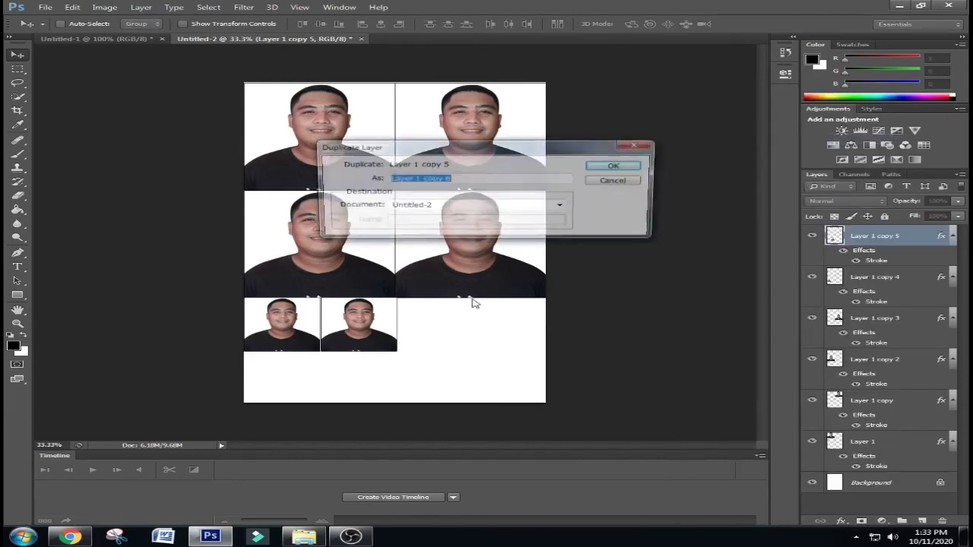
pyautogui.click(616, 166)
pyautogui.moveTo(393, 330); pyautogui.dragTo(472, 332)
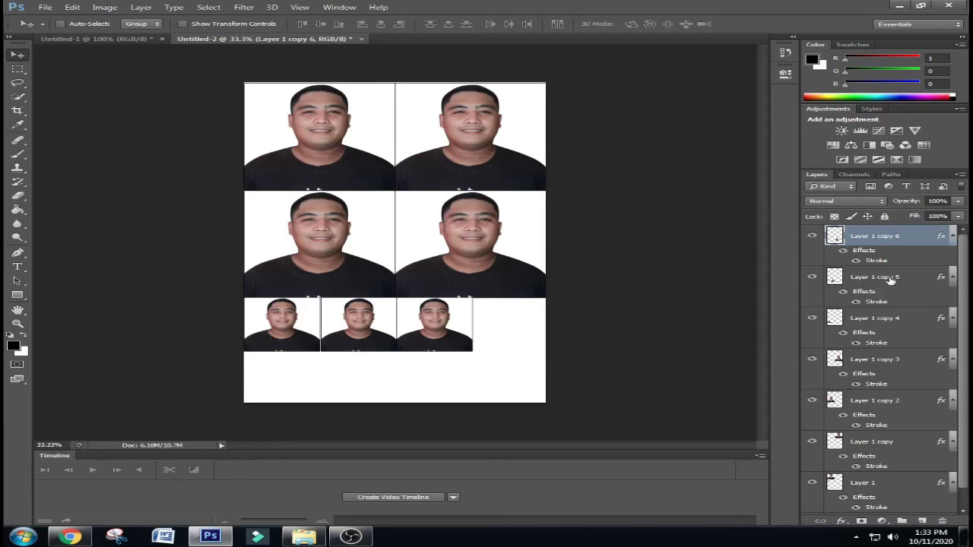
# Duplicate Layer 1 copy 4, 5 and 6 and move the copies down as a second row.
pyautogui.keyDown('shift'); pyautogui.click(891, 279); pyautogui.keyUp('shift')
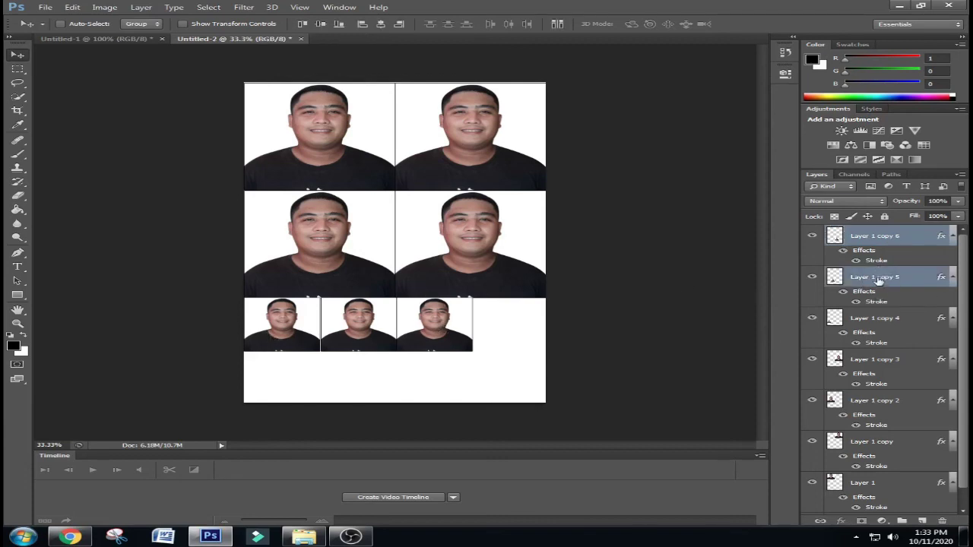
pyautogui.keyDown('ctrl'); pyautogui.click(871, 319); pyautogui.keyUp('ctrl')
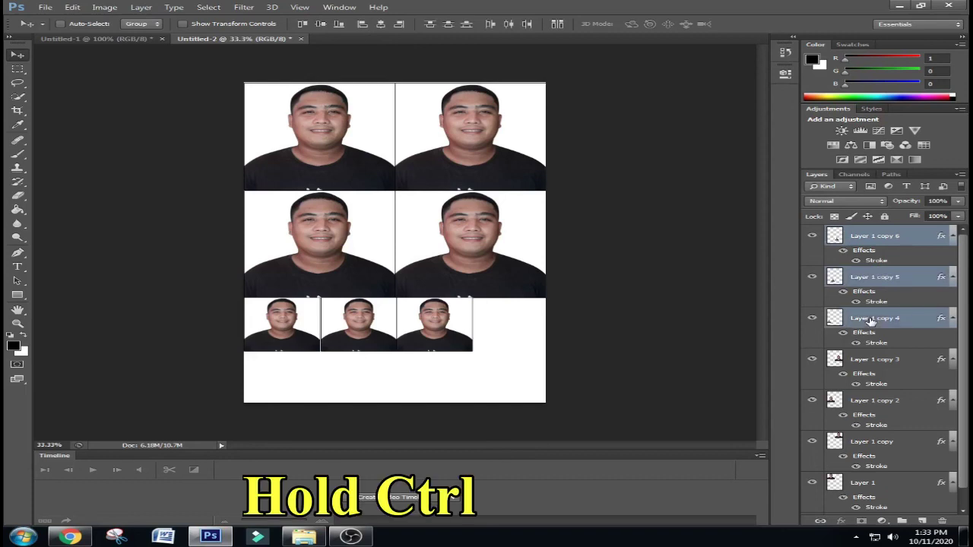
pyautogui.rightClick(888, 278)
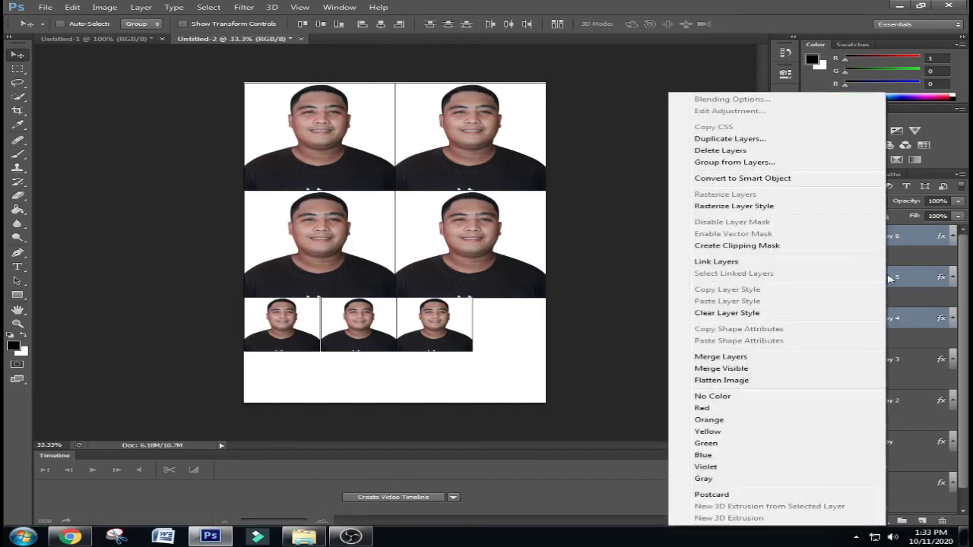
pyautogui.click(745, 139)
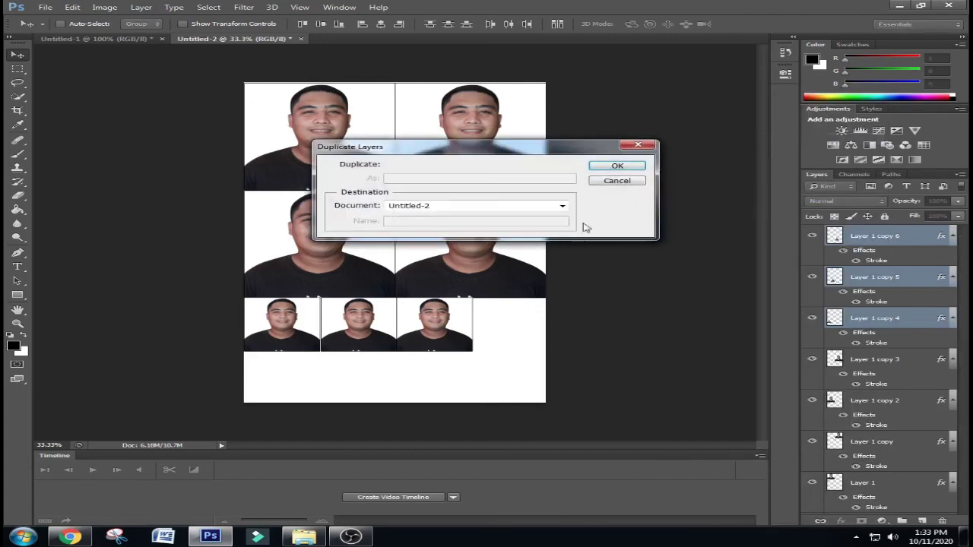
pyautogui.click(608, 166)
pyautogui.moveTo(395, 318); pyautogui.dragTo(391, 377)
pyautogui.press('Left')
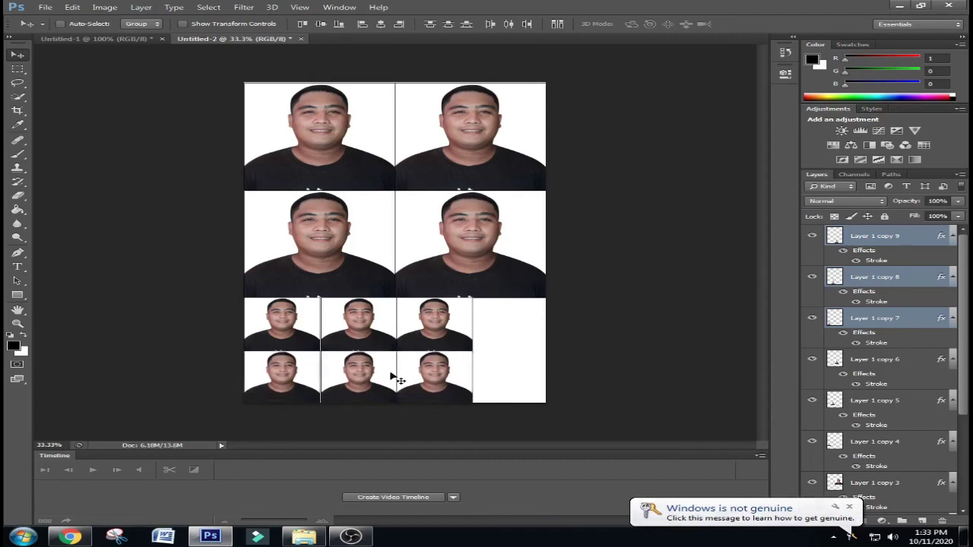
pyautogui.press('Left')
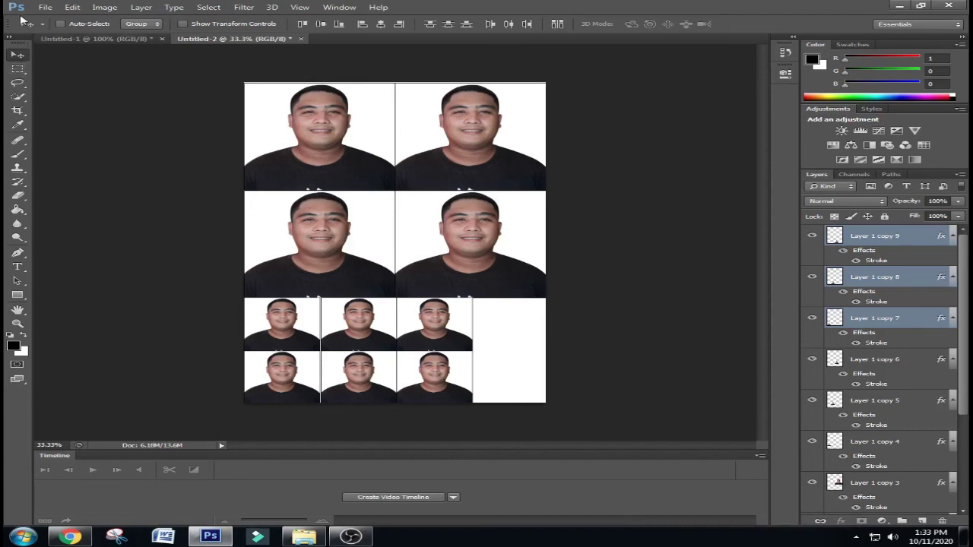
# Open Save As for Untitled-2, keeping Photoshop (*.PSD;*.PDD) as the format.
pyautogui.click(42, 9)
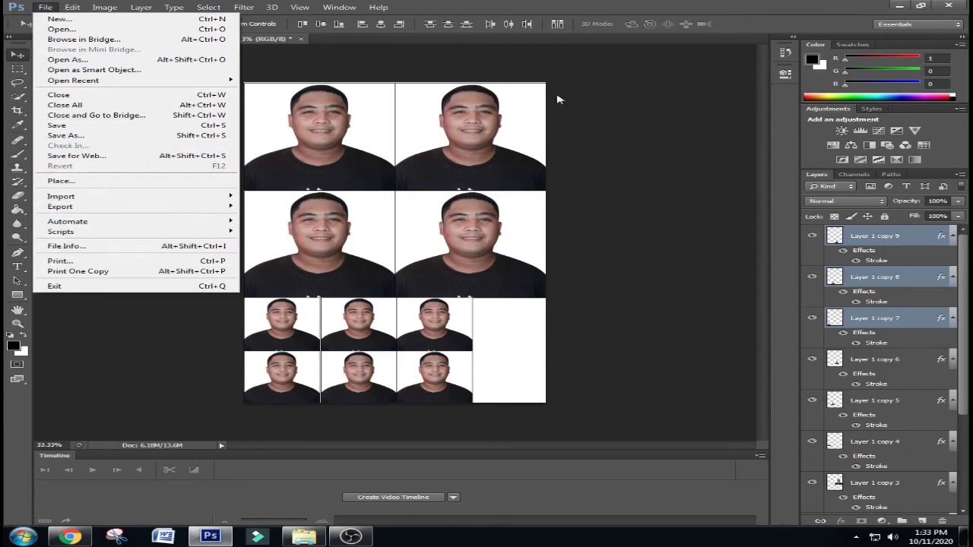
pyautogui.click(643, 89)
pyautogui.click(53, 9)
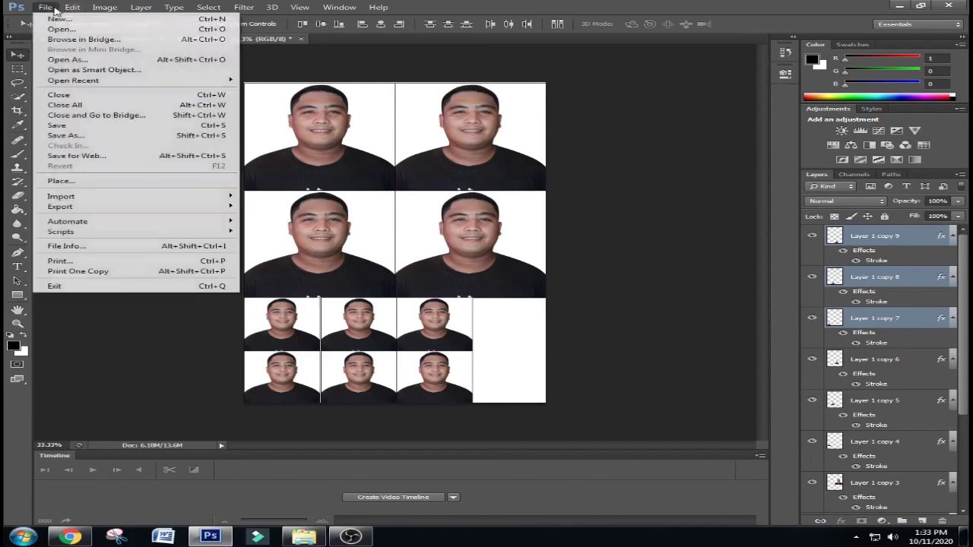
pyautogui.click(76, 135)
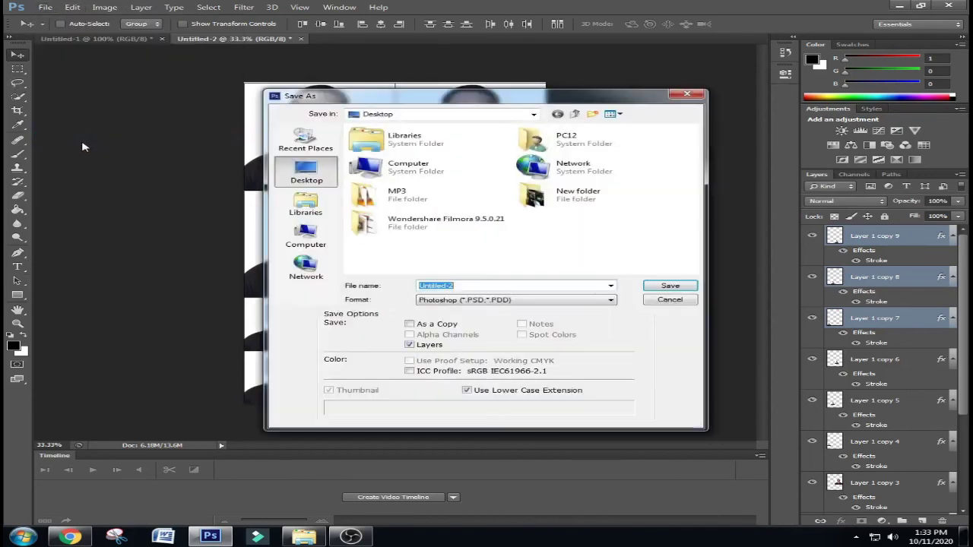
pyautogui.click(570, 301)
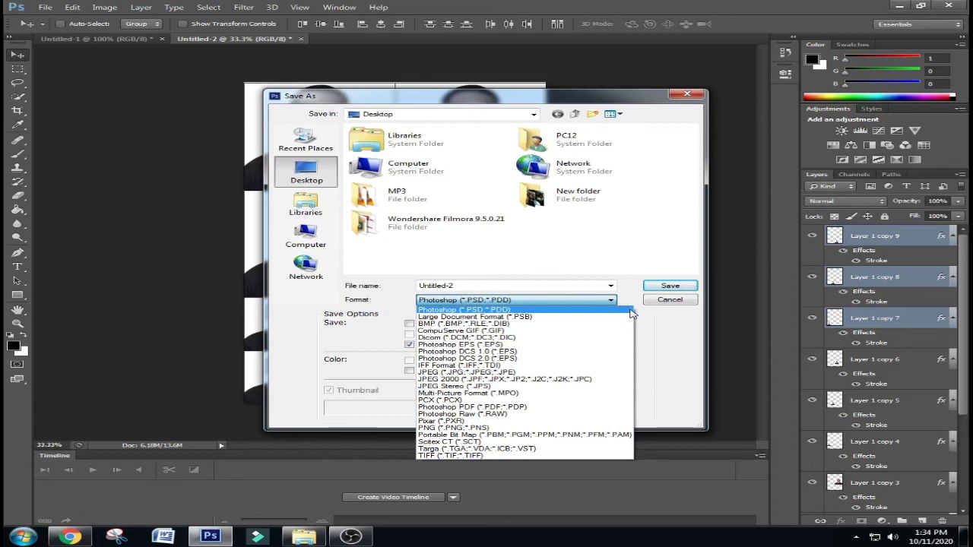
pyautogui.click(675, 303)
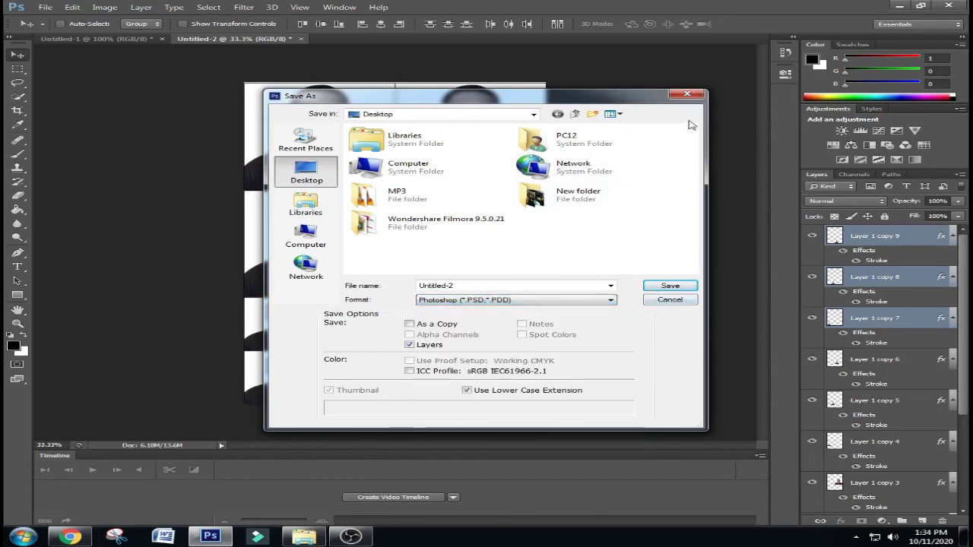
# Cancel the Save As dialog, leaving Untitled-2 unsaved.
pyautogui.click(688, 93)
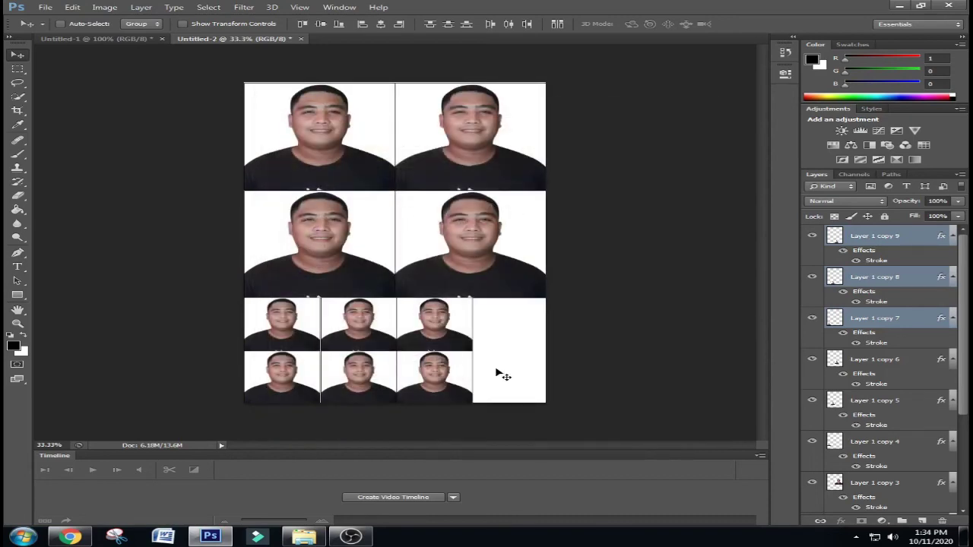